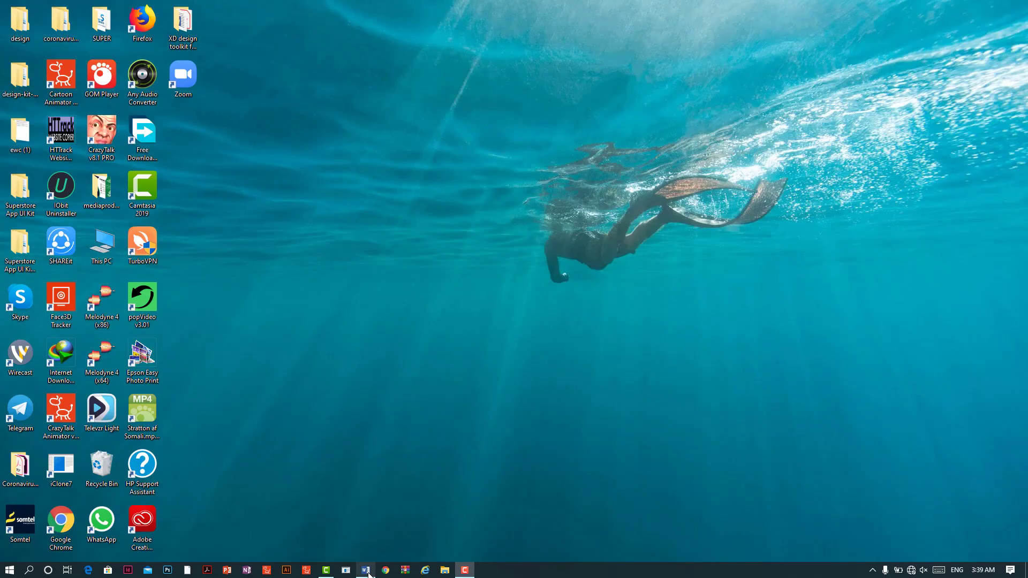
- Switch to the Word document holding the 9-row invoice table with the $800 Laptops row
left_click(368, 573)
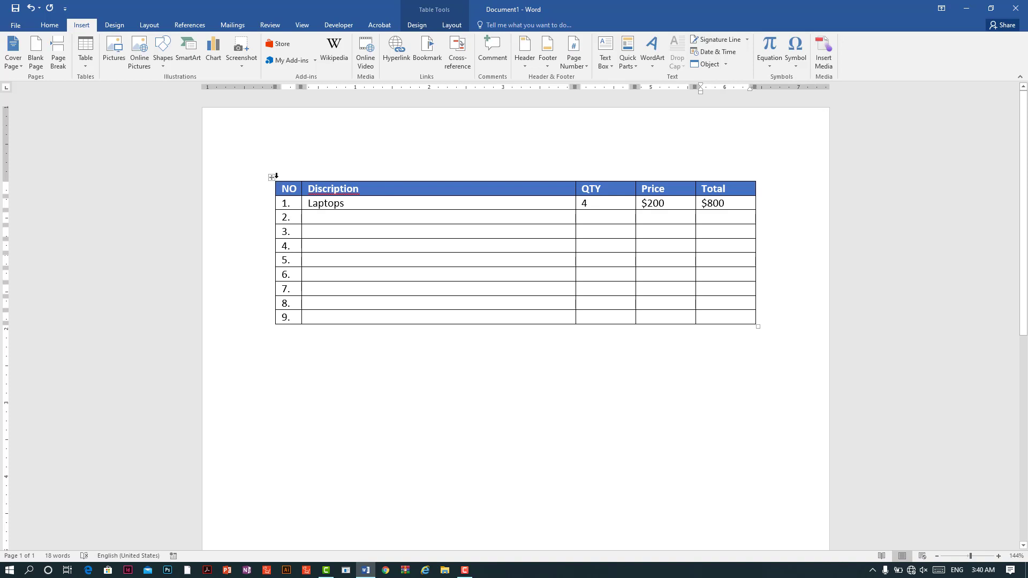
mouse_move(271, 196)
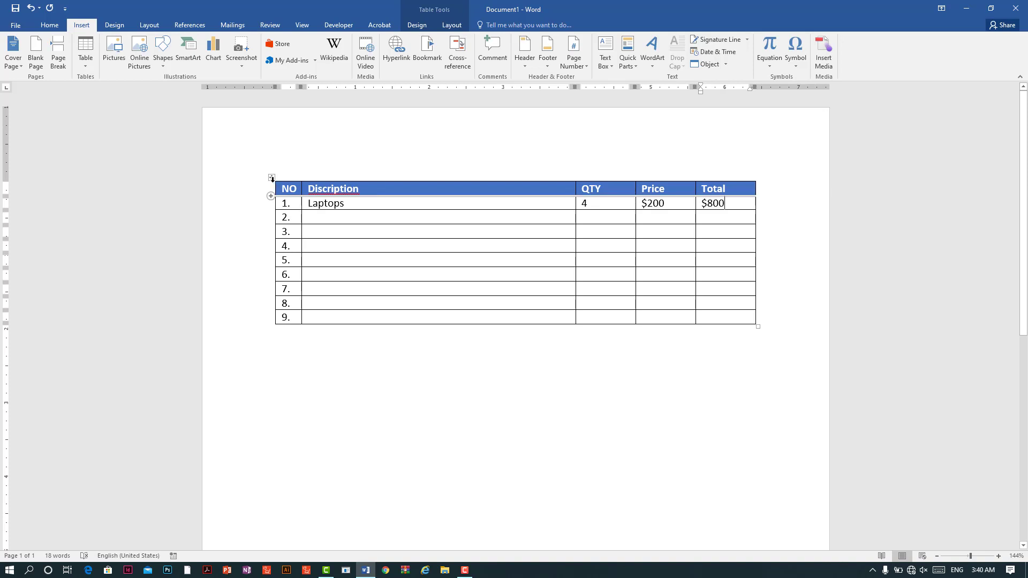
- Drag the whole invoice table down the page to free blank space above it
left_click(273, 182)
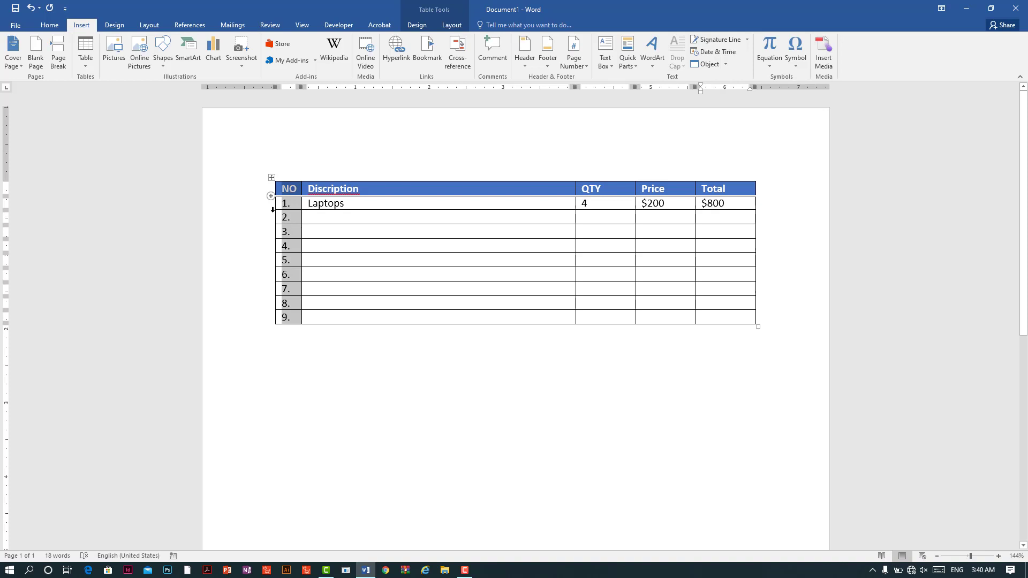
left_click(273, 183)
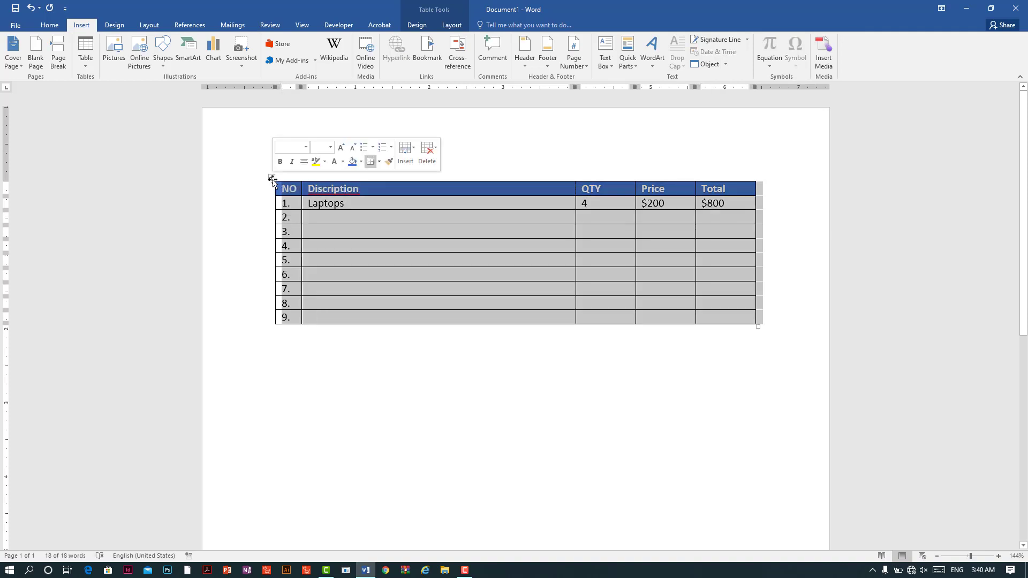
left_click_drag(273, 182, 273, 213)
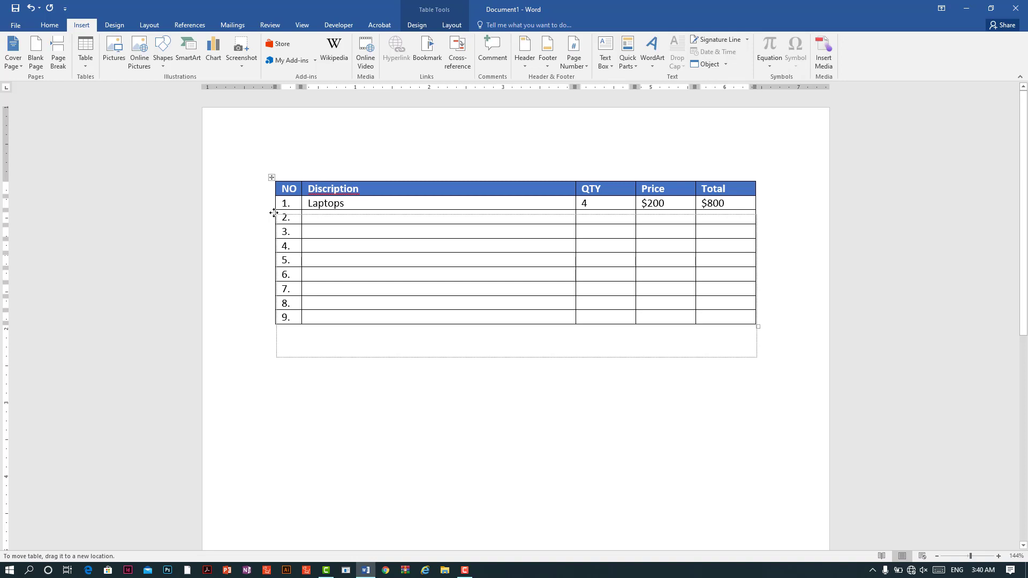
left_click_drag(273, 213, 273, 314)
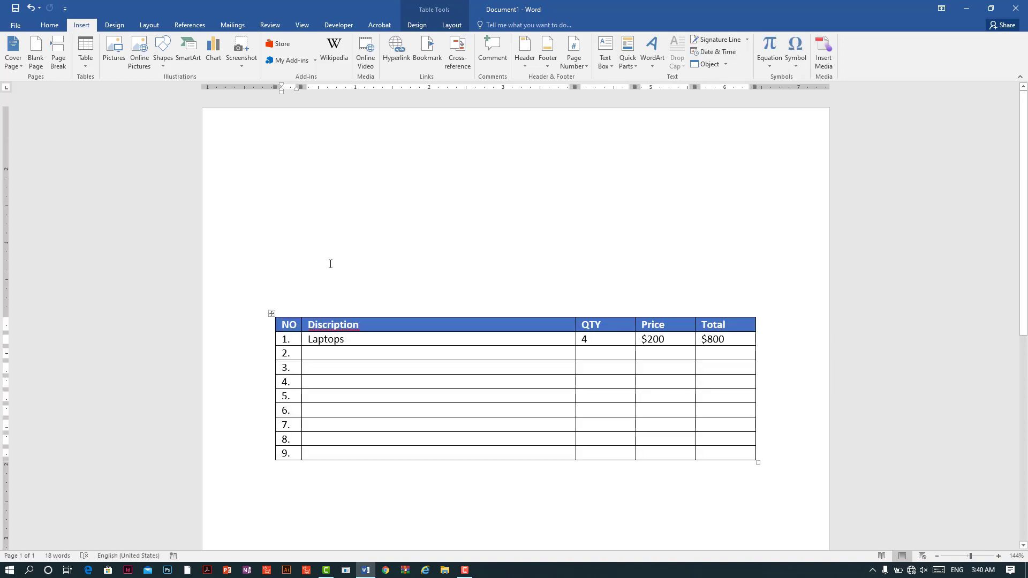
- Type 'INvoice' above the table and format it as a centred, bold heading
left_click(459, 219)
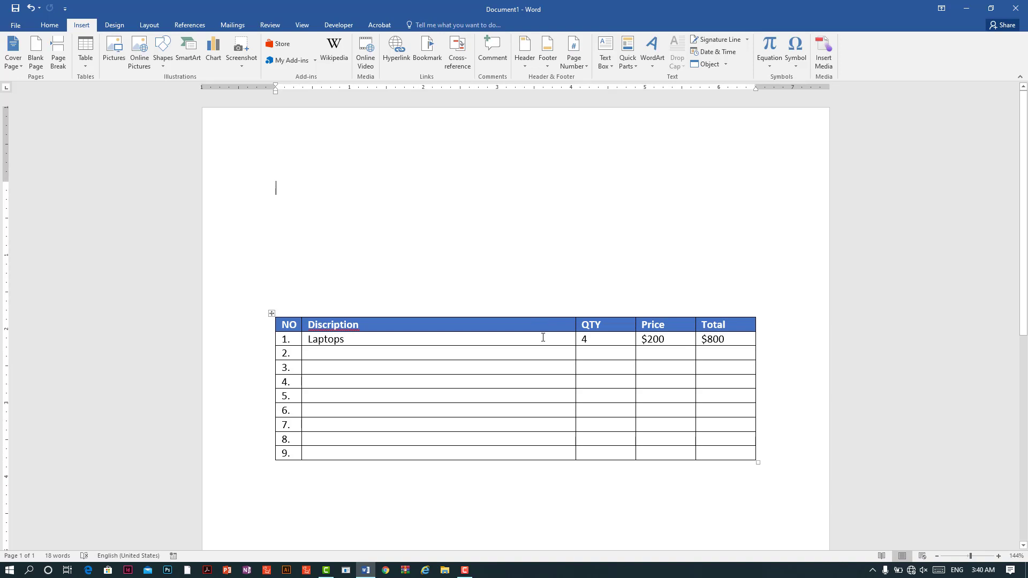
type("INV")
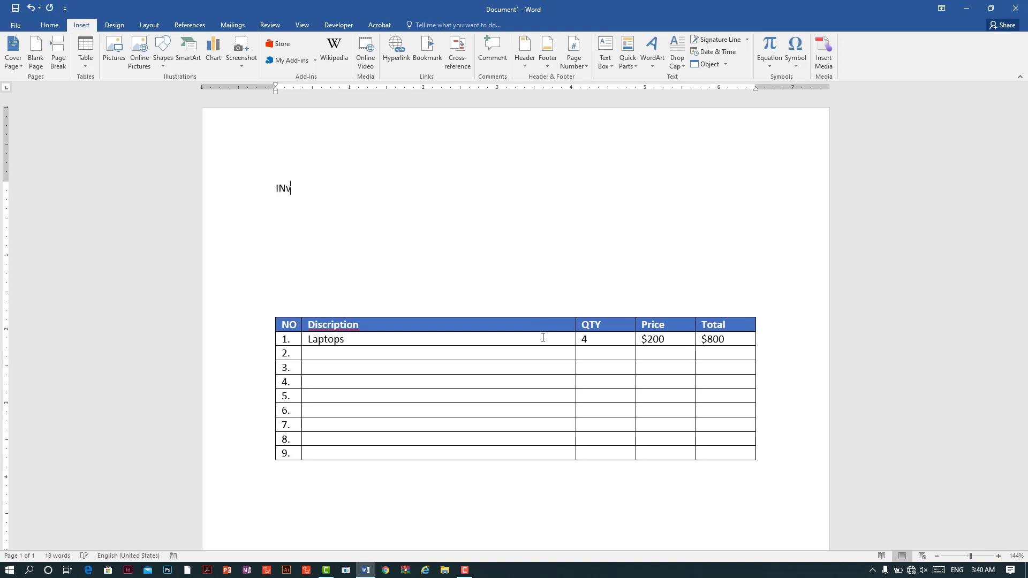
type("oice")
key("ctrl+a")
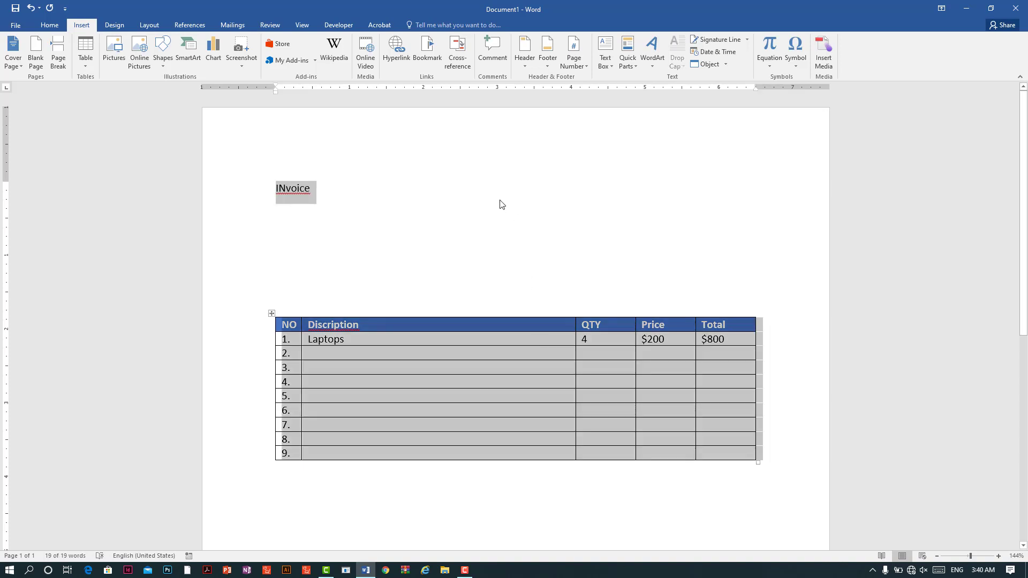
left_click(340, 203)
left_click_drag(312, 191, 263, 192)
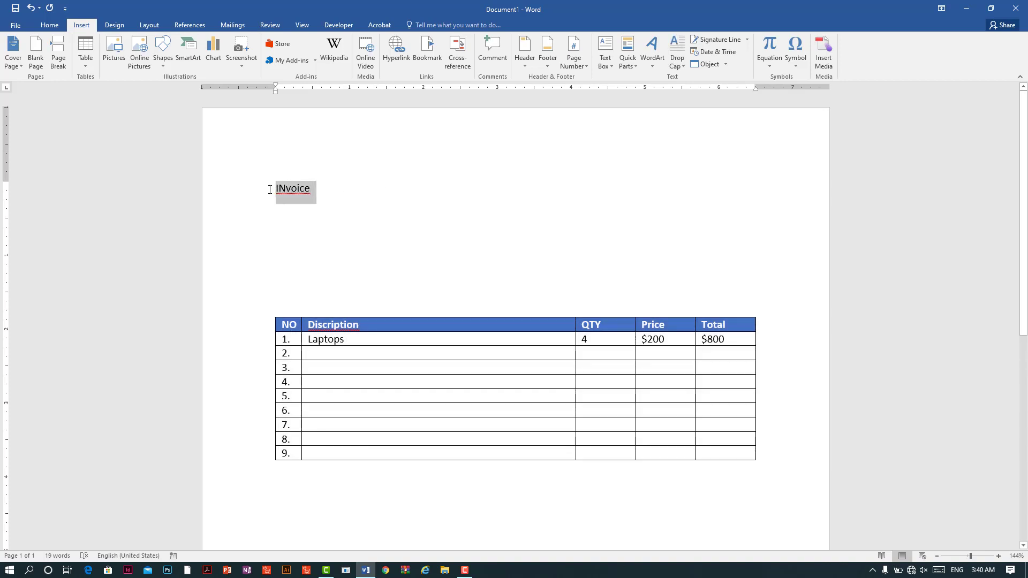
key("ctrl+e")
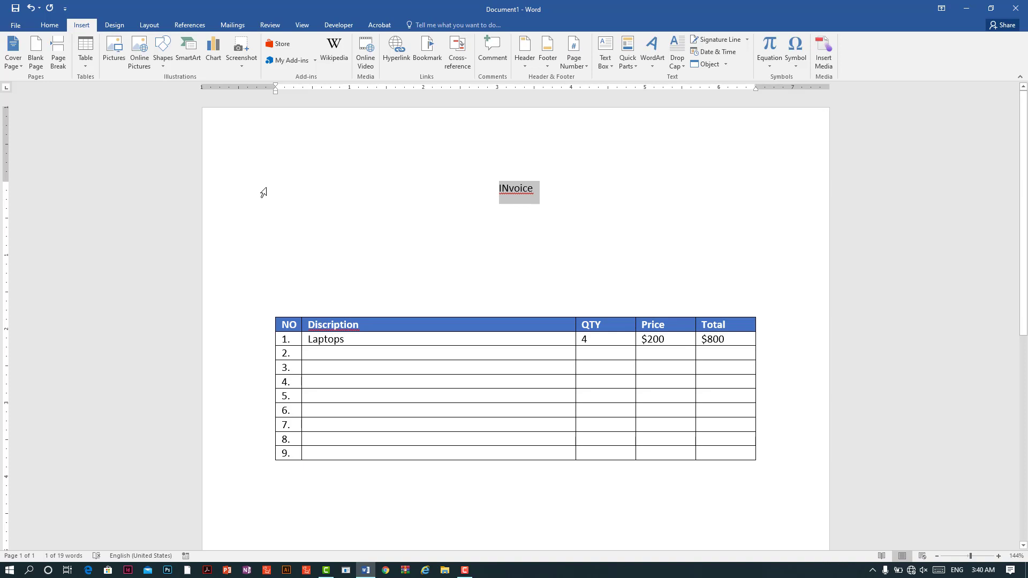
key("ctrl+b")
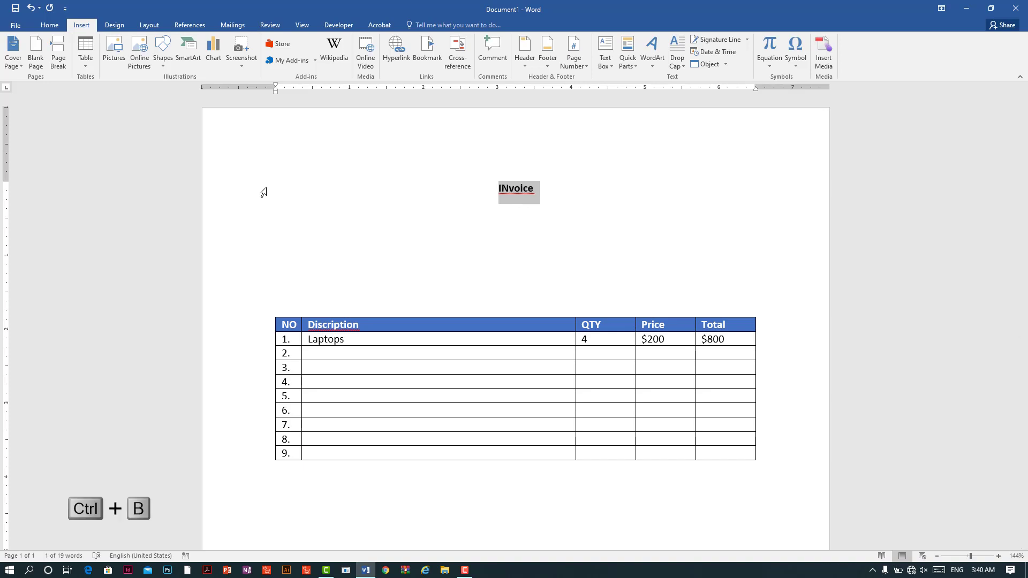
key("ctrl+alt+o")
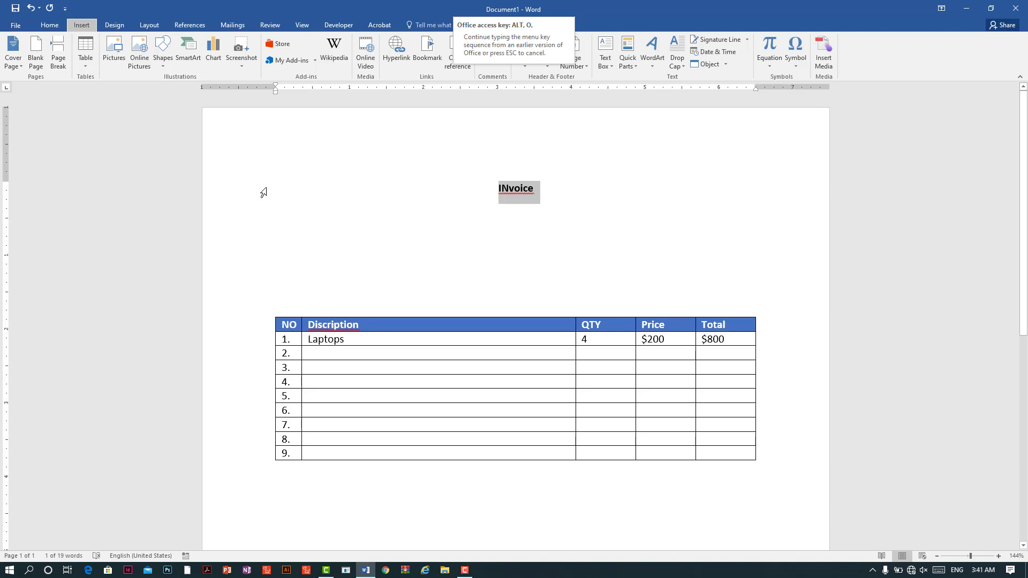
- Change the heading to UPPERCASE 'INVOICE' and enlarge its font size twice with Ctrl+]
key("c")
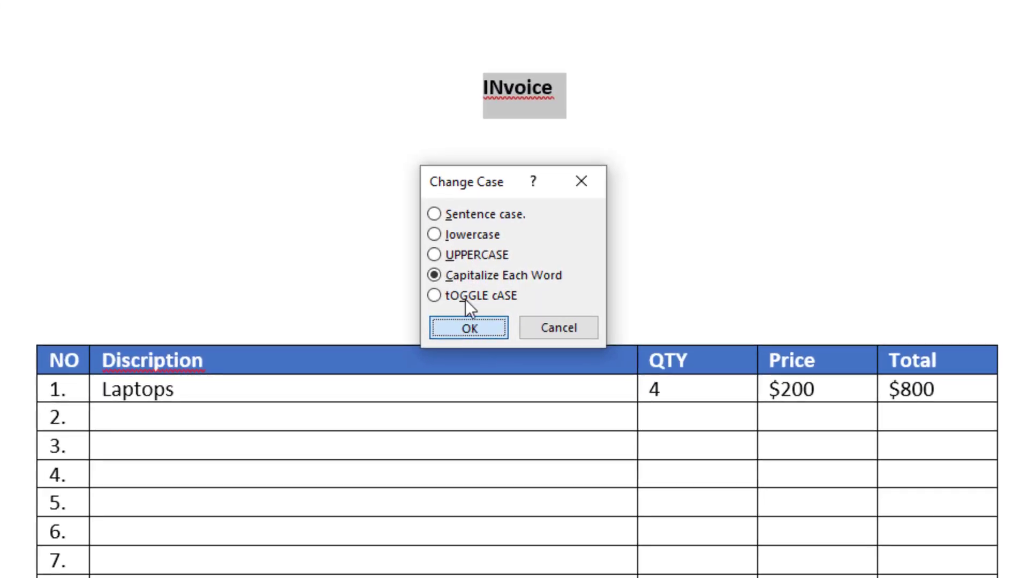
left_click(460, 256)
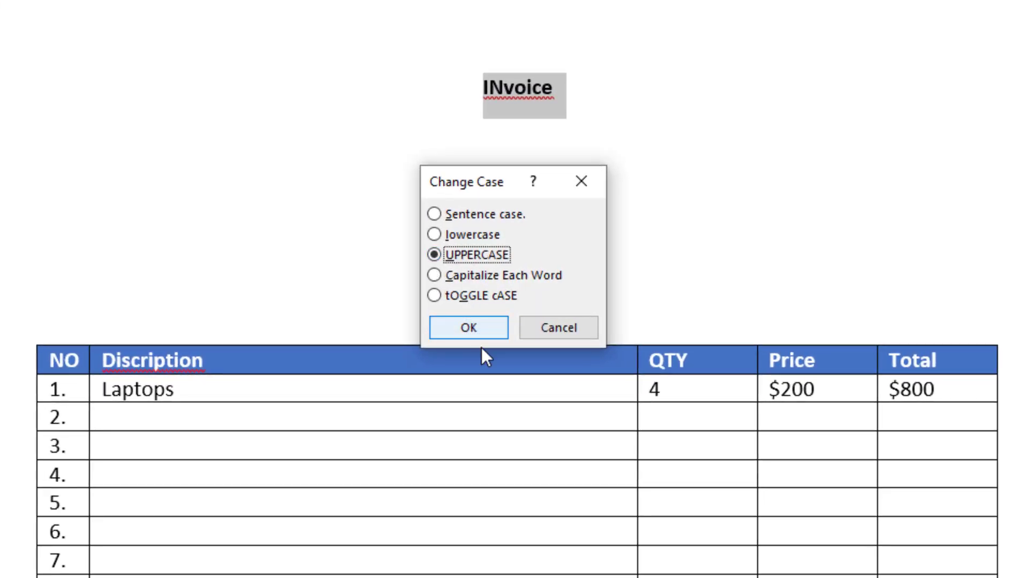
left_click(474, 320)
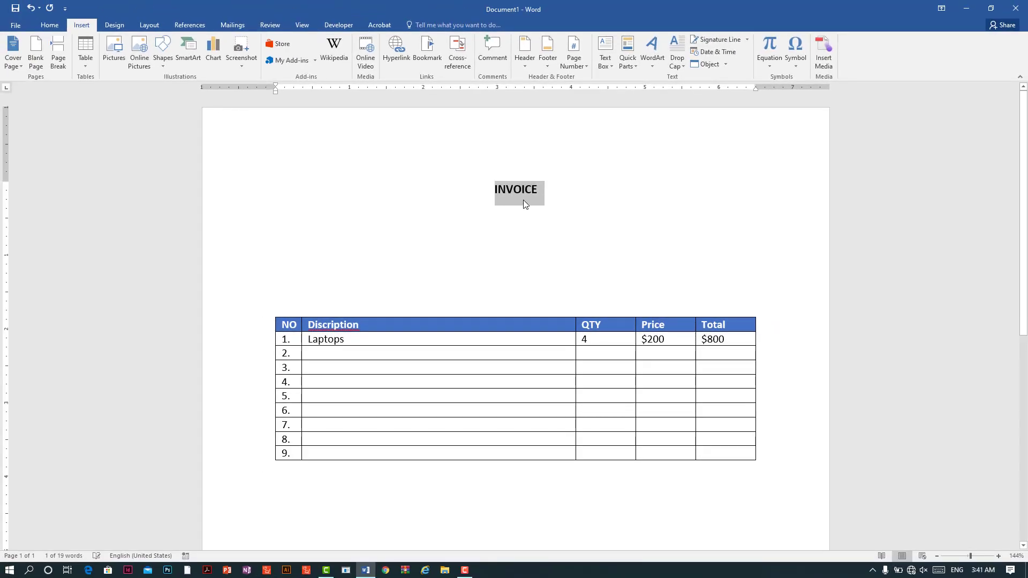
key("ctrl+bracketright")
key("ctrl+bracketright")
key("ctrl+bracketright")
key("ctrl+bracketright")
key("ctrl+bracketright")
key("ctrl+bracketright")
key("ctrl+bracketright")
key("ctrl+bracketright")
key("ctrl+bracketright")
key("ctrl+bracketright")
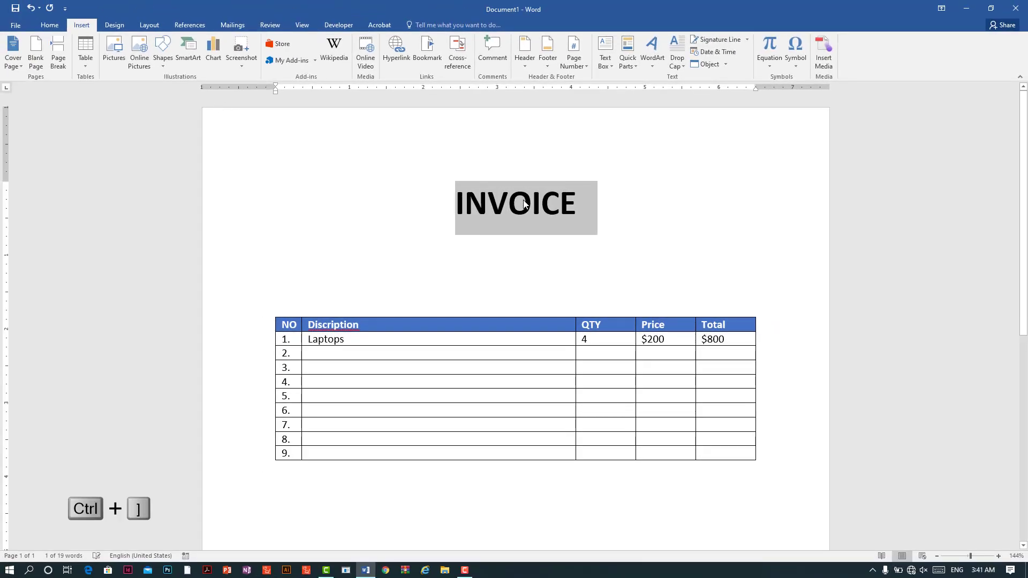
key("ctrl+bracketright")
key("ctrl+bracketright")
key("ctrl+bracketright")
key("ctrl+bracketright")
key("ctrl+bracketright")
key("ctrl+bracketright")
key("ctrl+bracketright")
key("ctrl+bracketright")
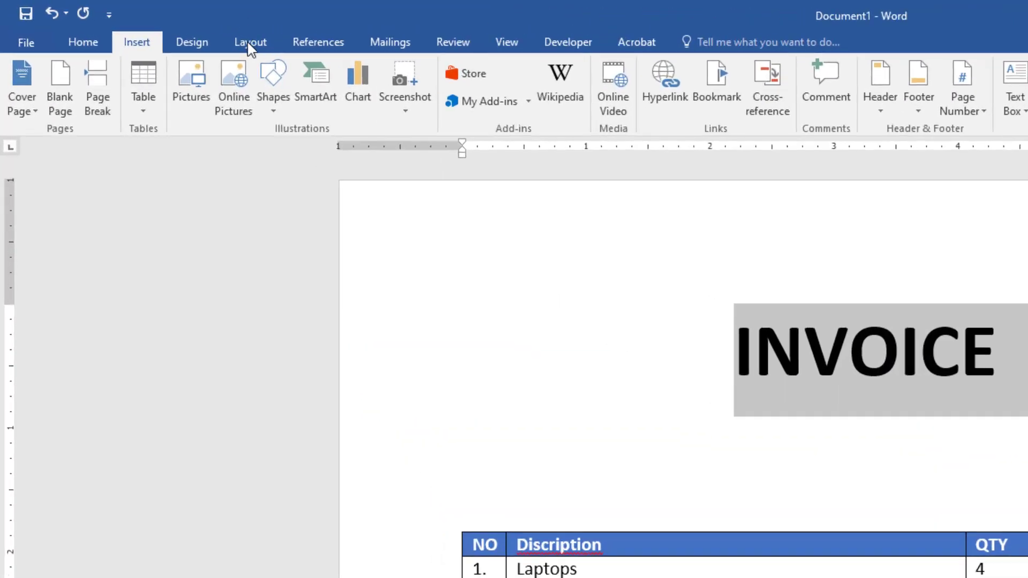
- Set the INVOICE heading's font to Adobe Devanagari at 28 pt
left_click(86, 42)
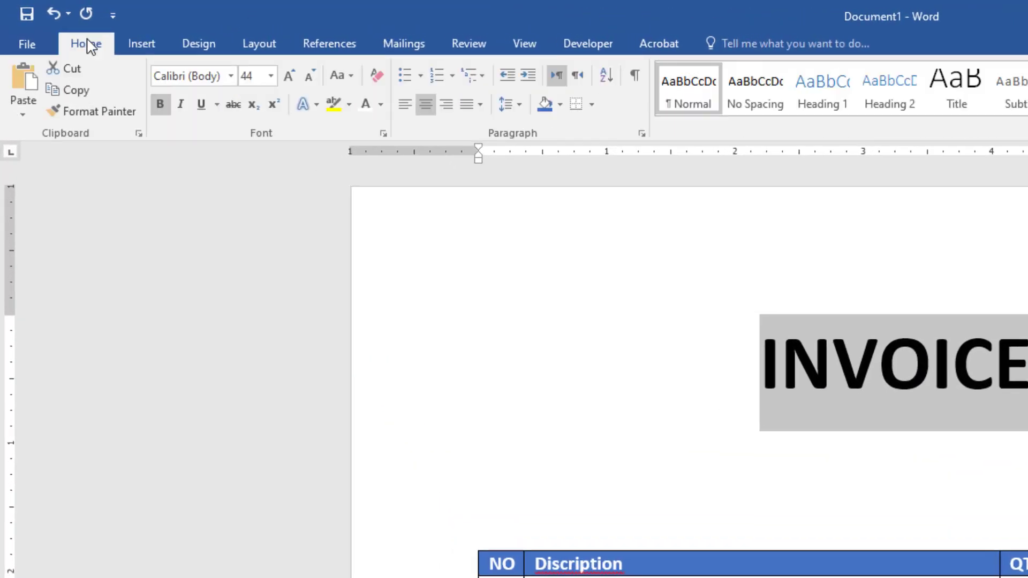
left_click(230, 76)
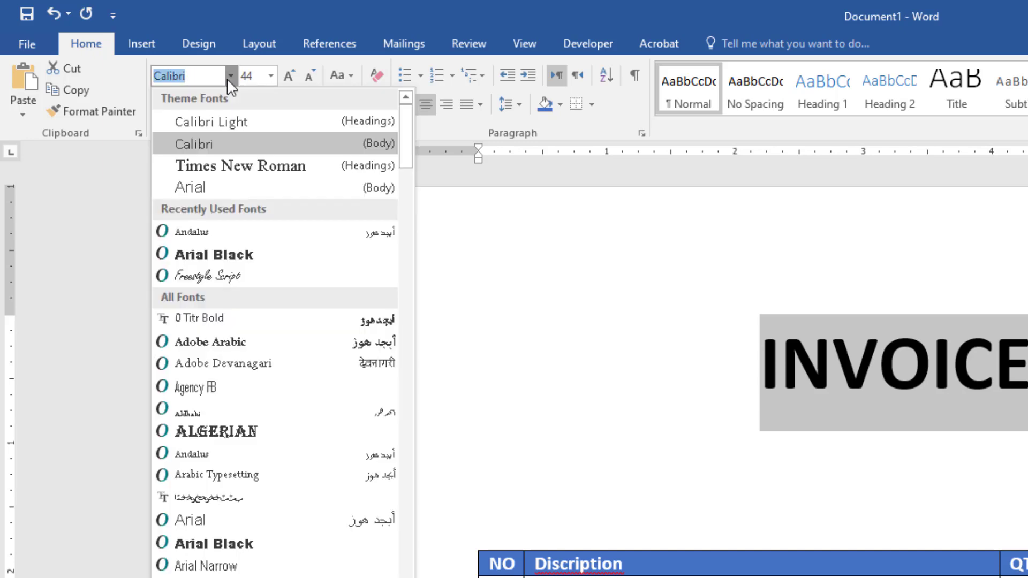
left_click(224, 255)
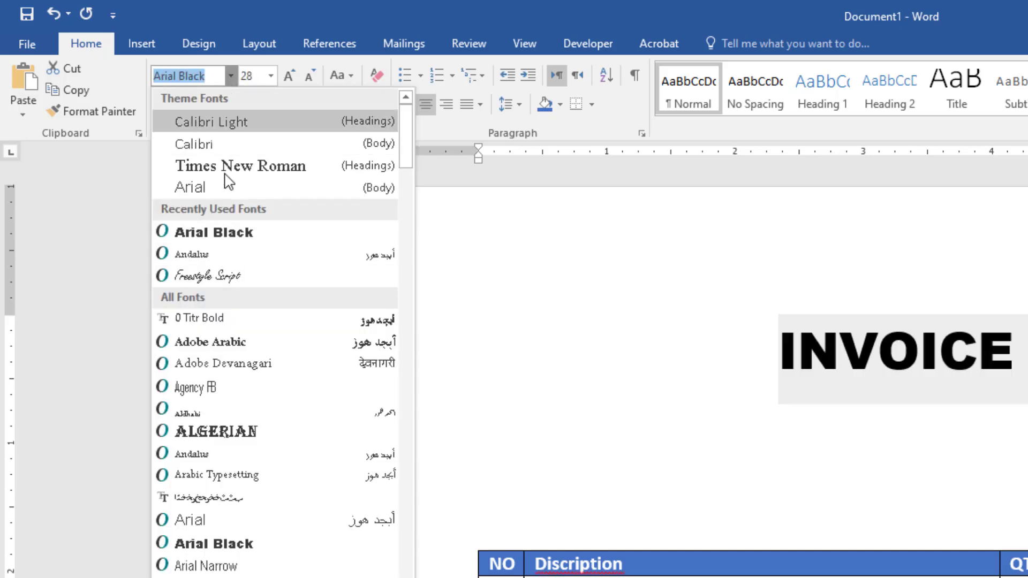
left_click(255, 381)
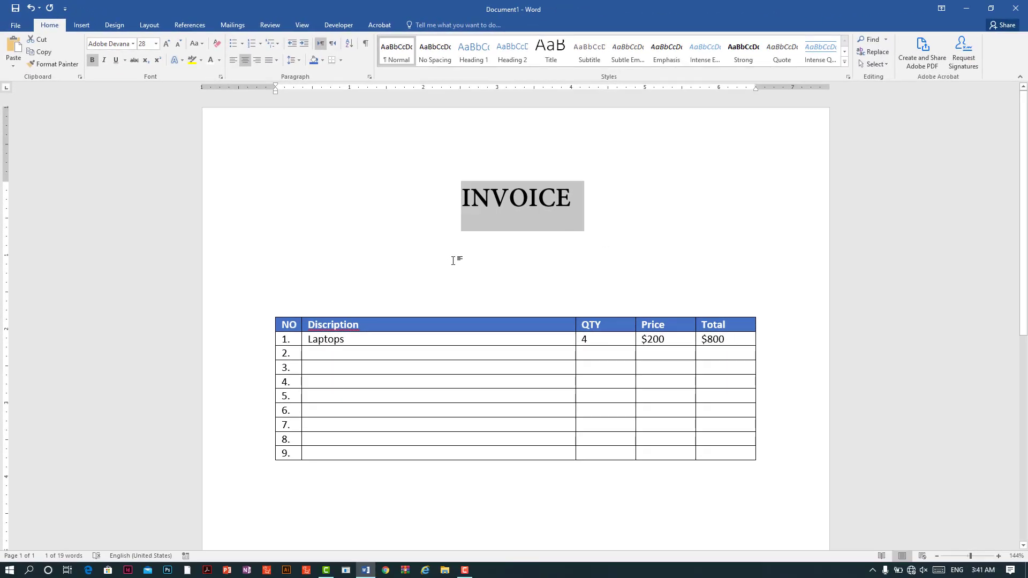
key("Left")
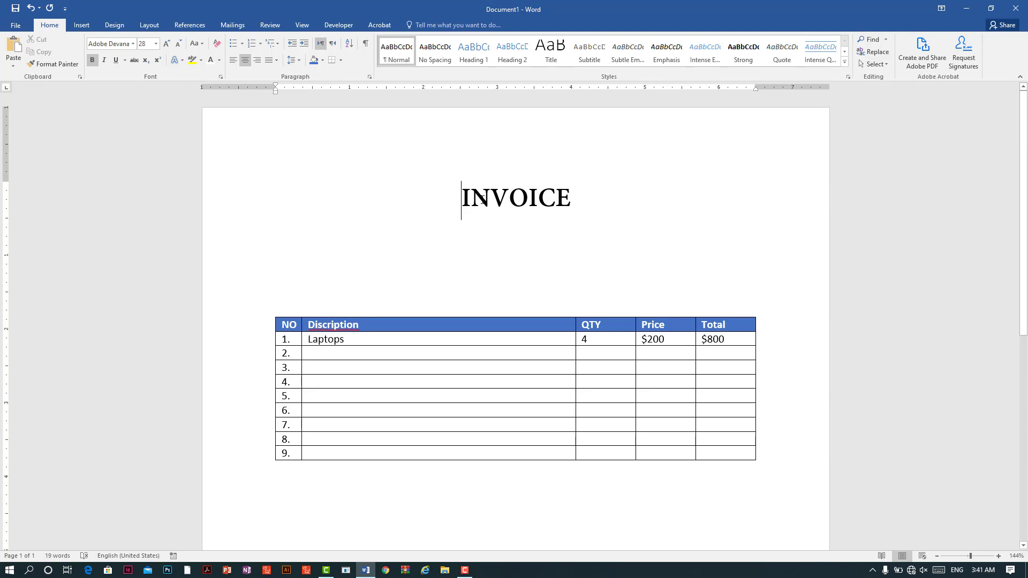
- Insert a 'Hargabits Acadamic' line above INVOICE and select it
key("Return")
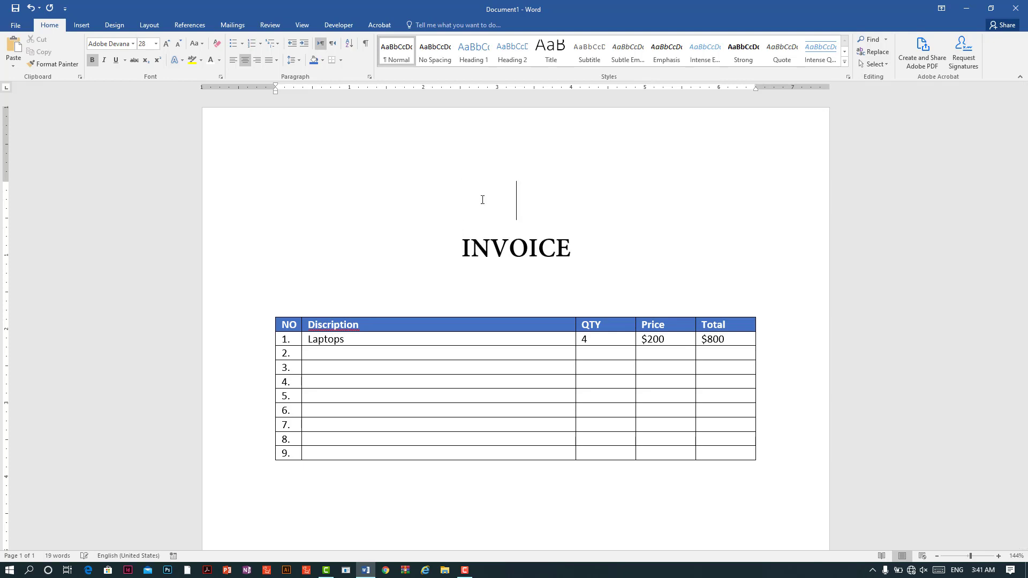
type("Harg")
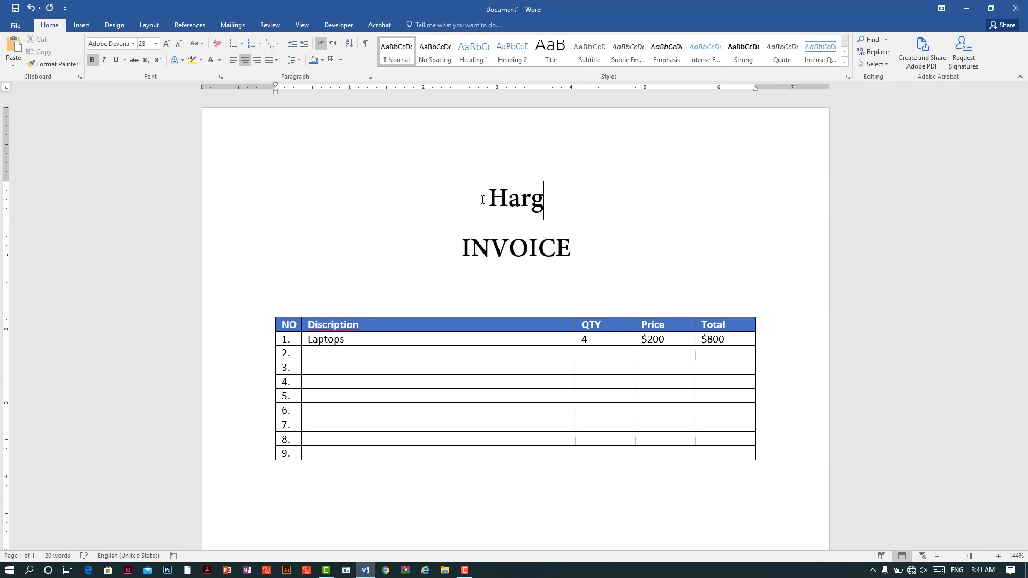
type("abit")
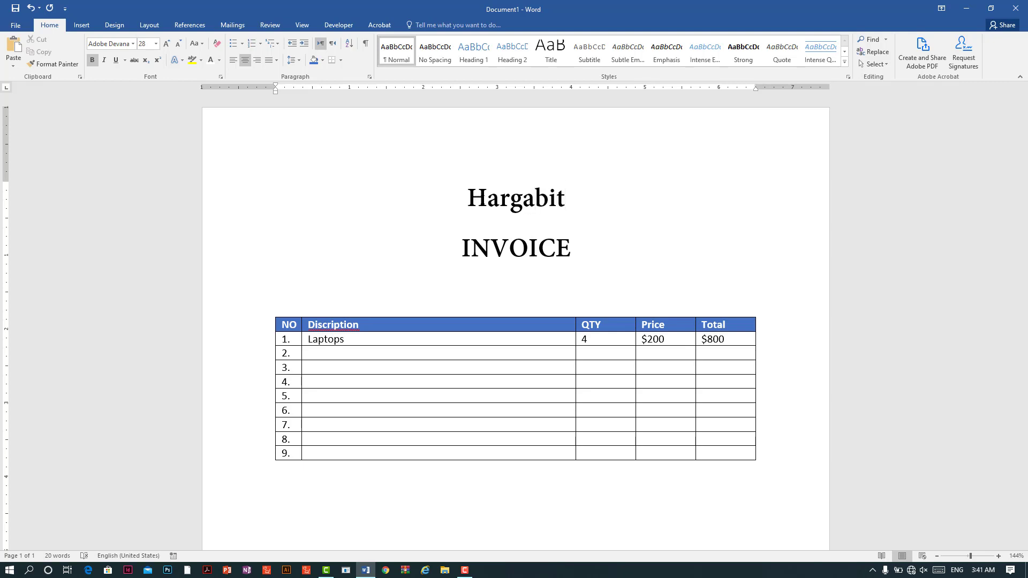
type("s A")
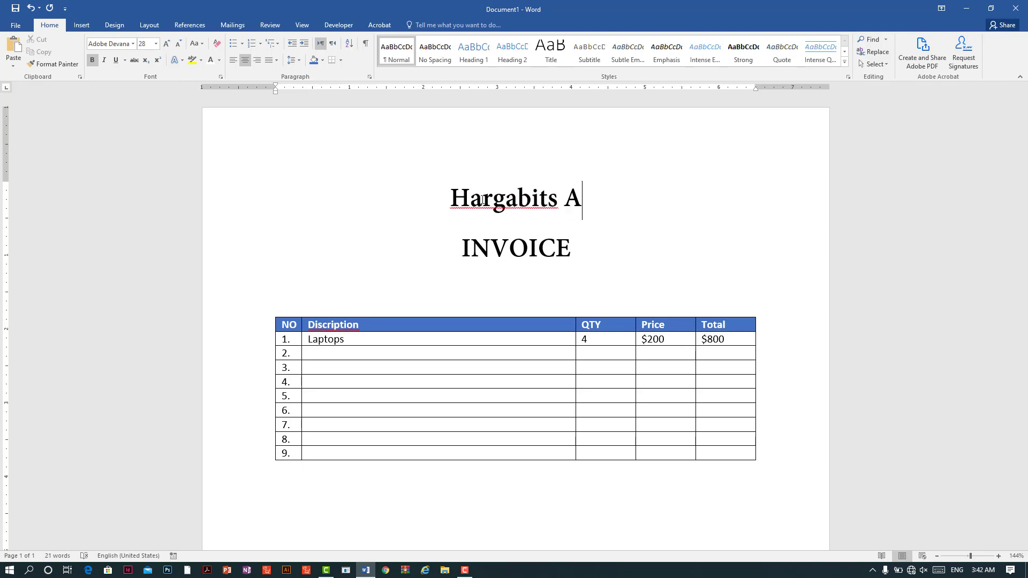
type("cadamic")
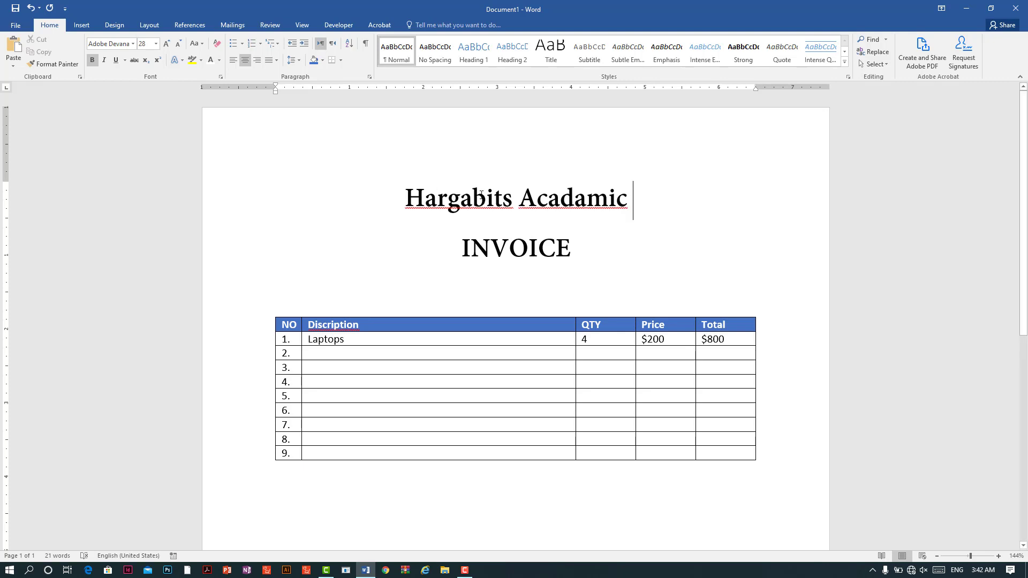
left_click_drag(619, 207, 435, 191)
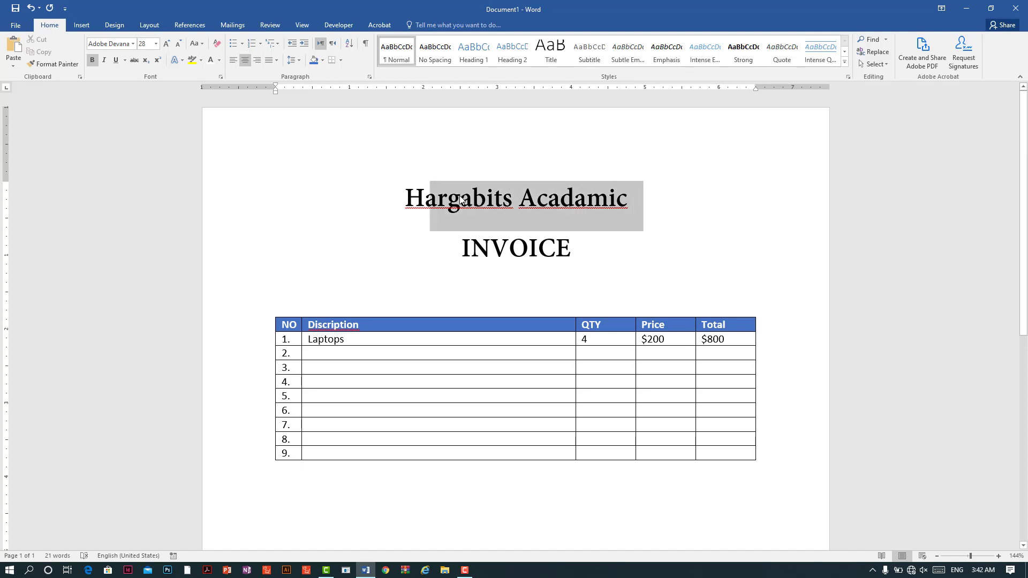
key("ctrl+alt+o")
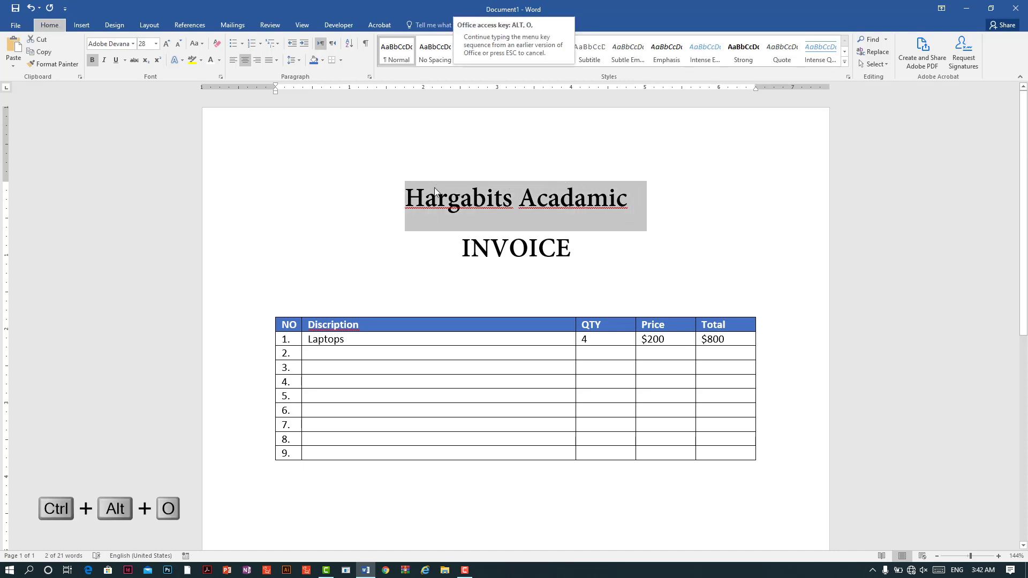
key("e")
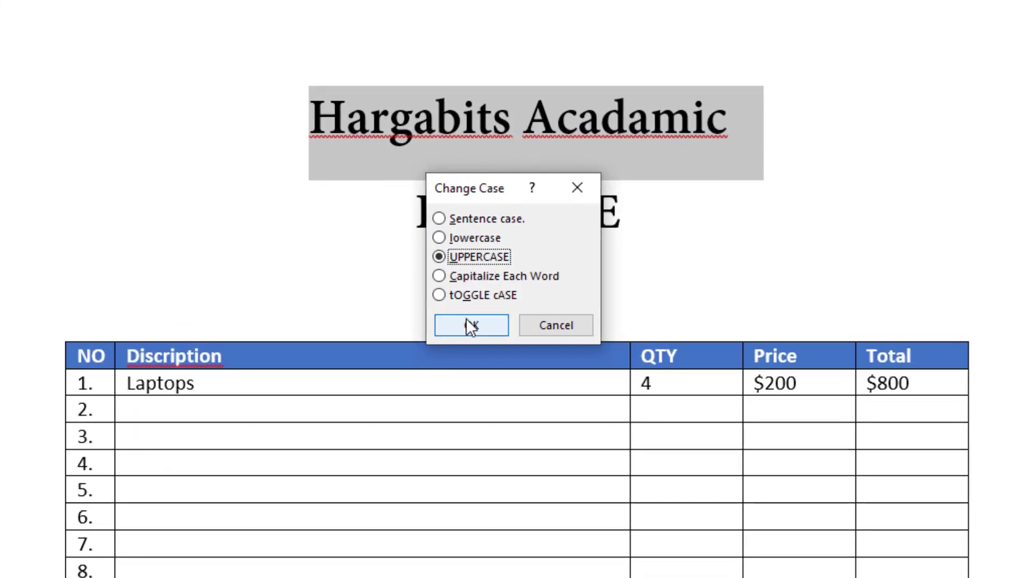
left_click(470, 325)
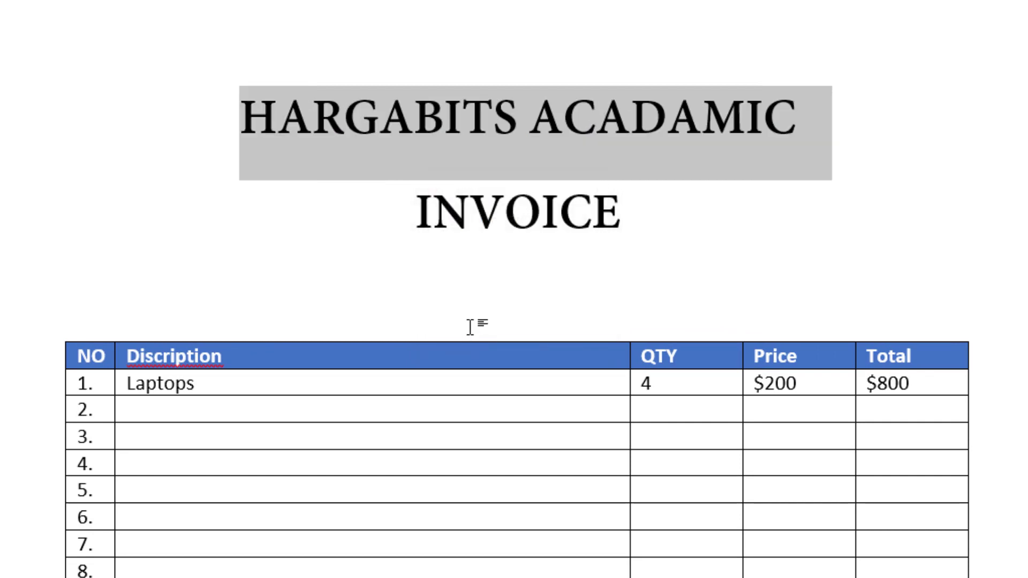
left_click(516, 176)
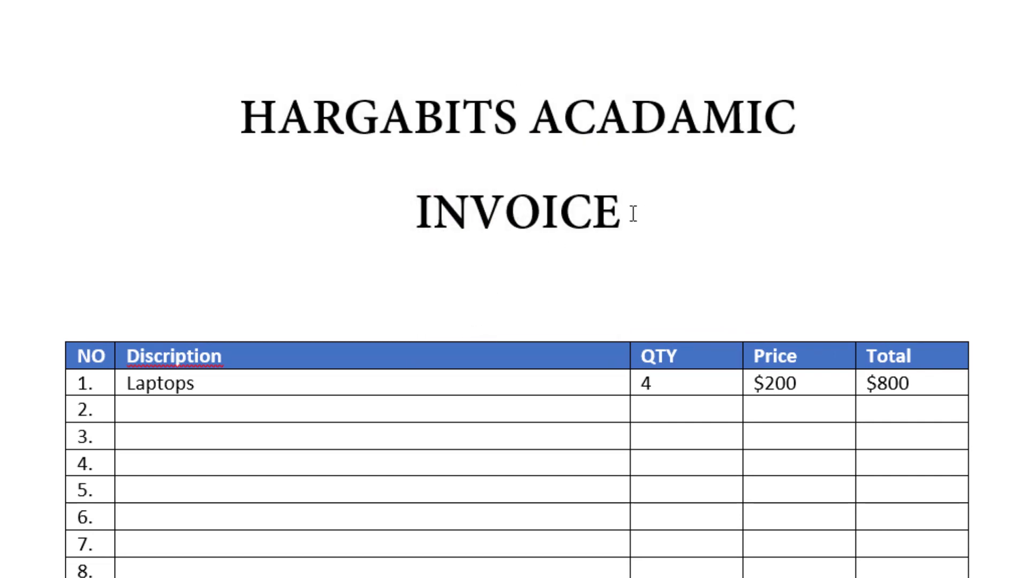
left_click_drag(635, 216, 241, 113)
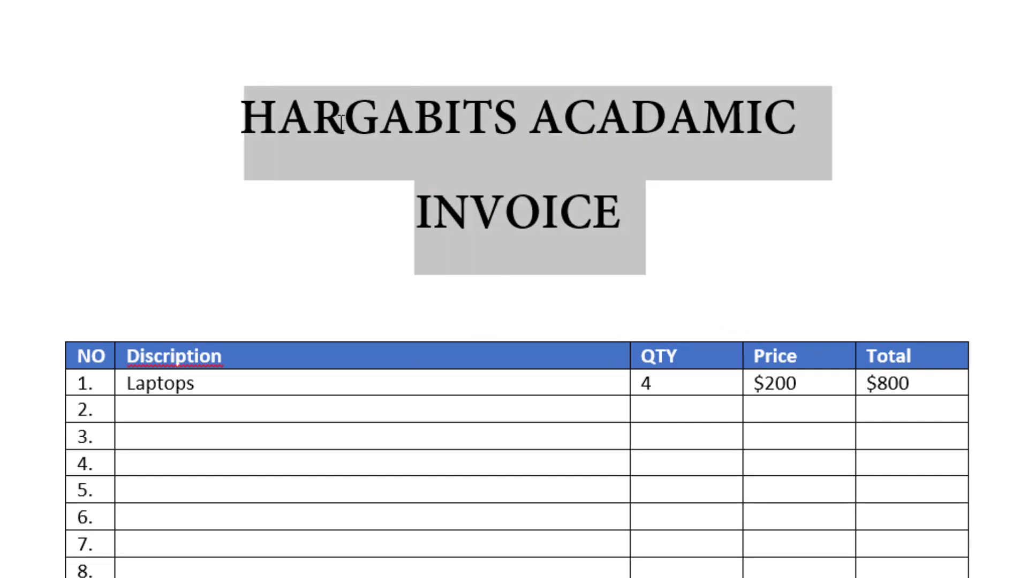
left_click(434, 213)
left_click(686, 218)
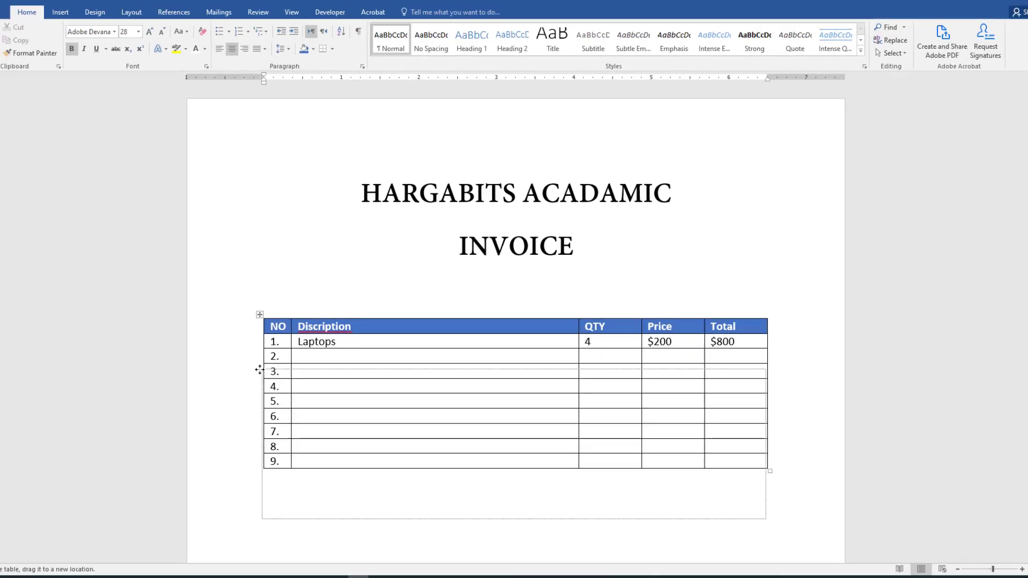
- Move the table lower and add a left-aligned 'Name:' line of dots above it
left_click_drag(272, 313, 274, 375)
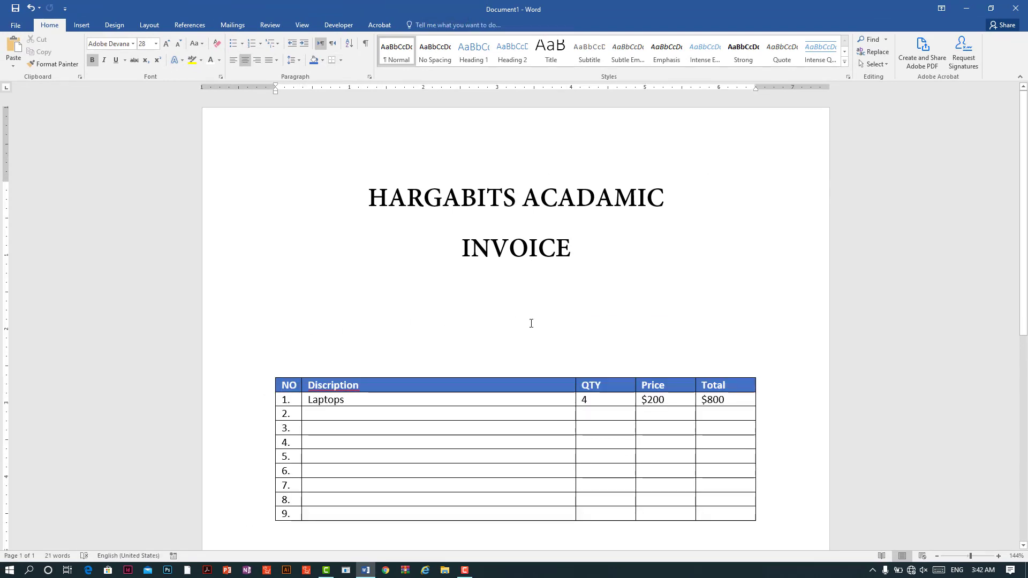
key("ctrl+l")
type("Name")
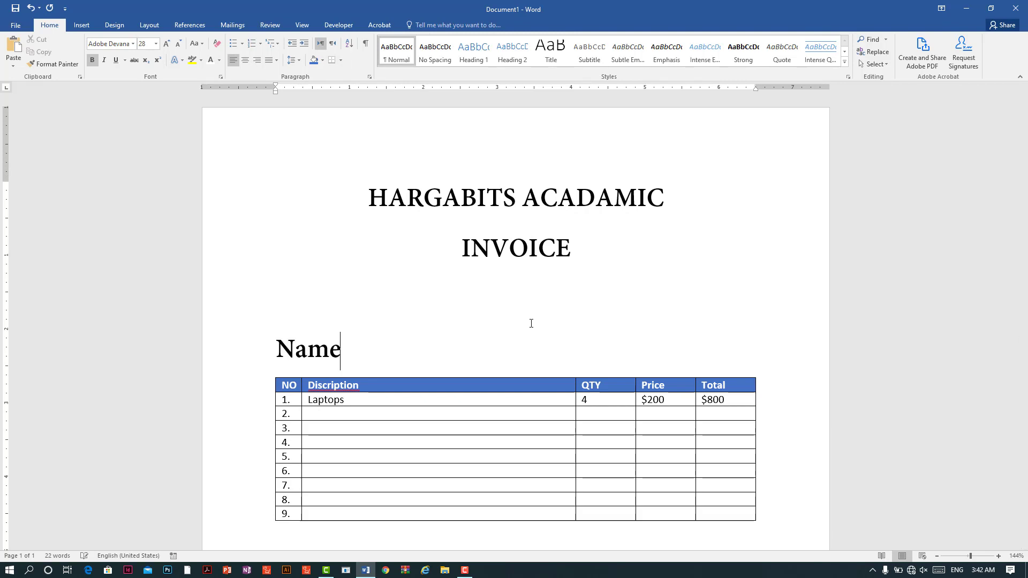
type(":")
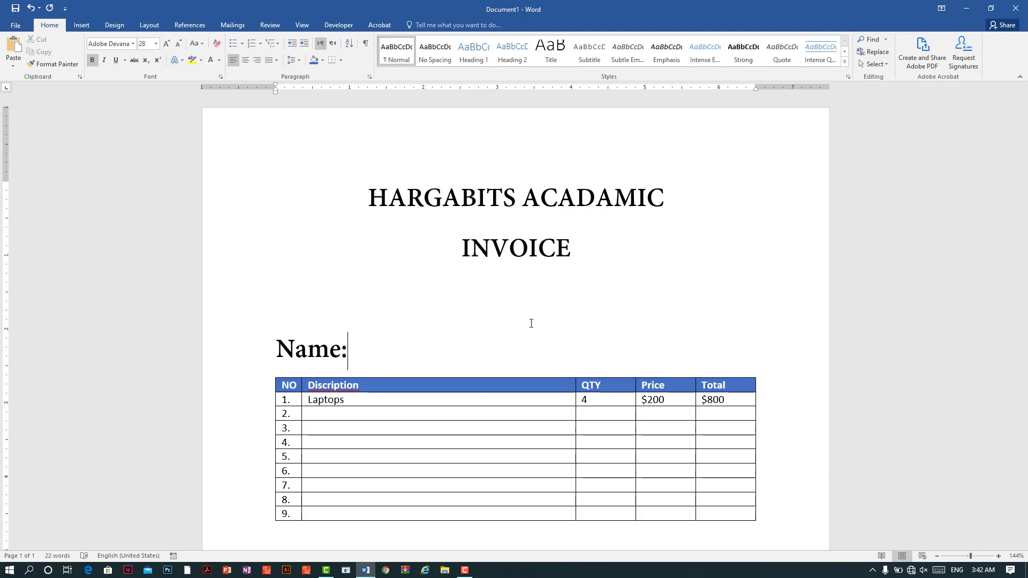
type("....")
type("........................................")
type(".......")
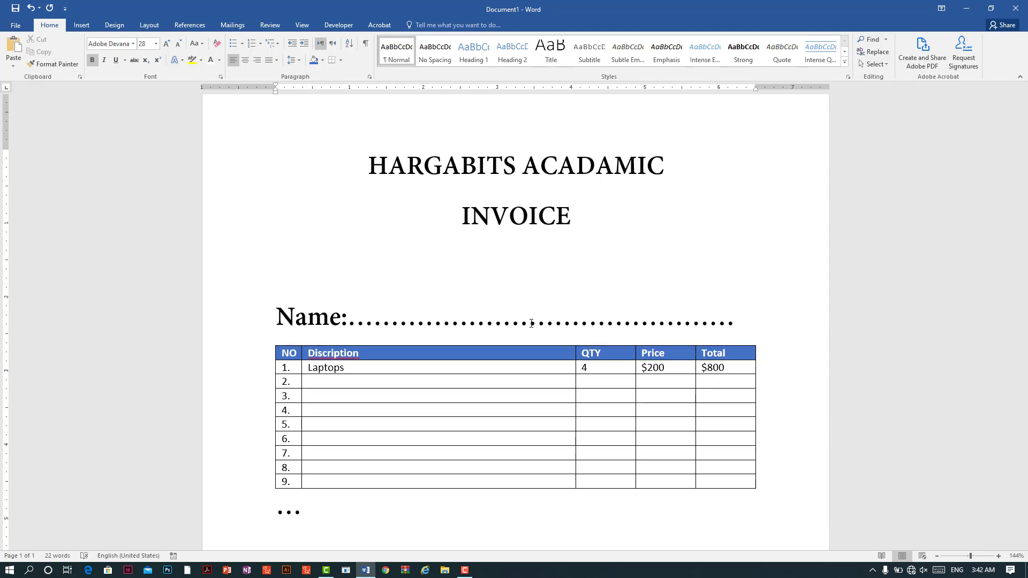
key("BackSpace")
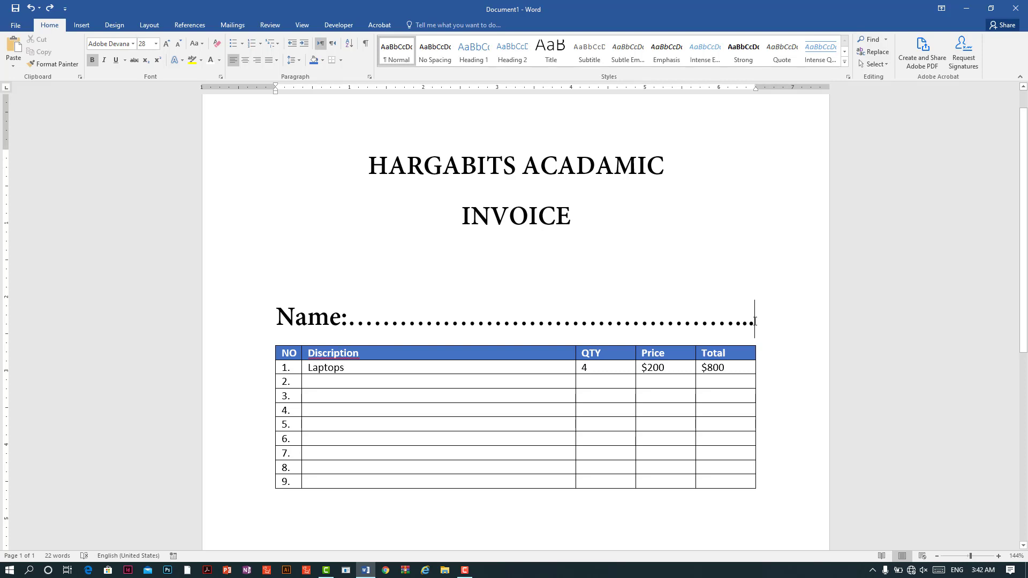
key("shift+Left")
key("shift+Left")
key("shift+Left")
- Shrink the Name line to 14 pt, lengthen its dots, and move the table beneath it
left_click(258, 314)
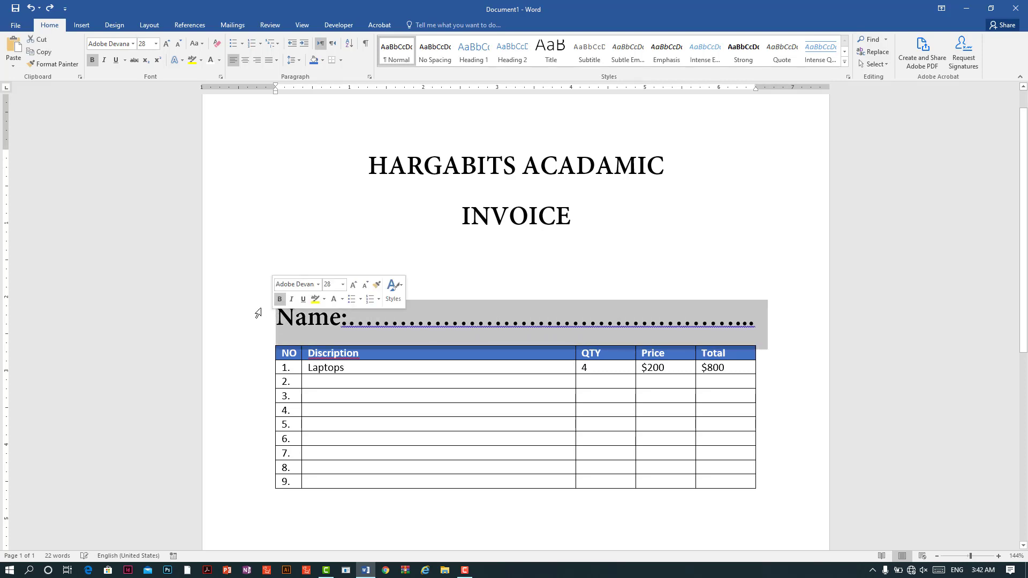
key("ctrl+bracketleft")
key("ctrl+bracketleft")
key("ctrl+bracketleft")
key("ctrl+bracketleft")
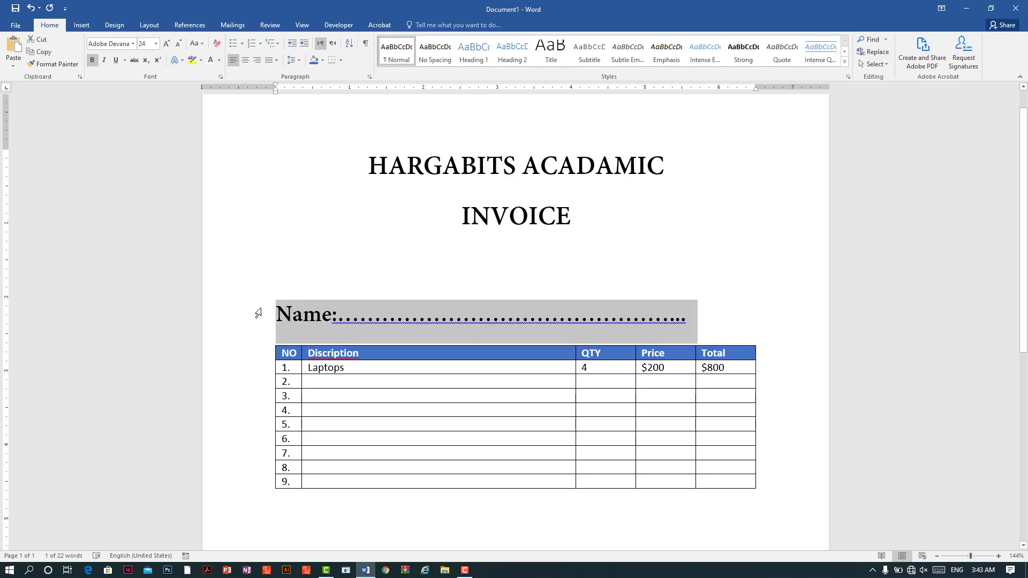
key("ctrl+bracketleft")
key("ctrl+bracketleft")
key("ctrl+bracketleft")
key("ctrl+bracketleft")
key("ctrl+bracketleft")
key("ctrl+bracketleft")
key("ctrl+bracketleft")
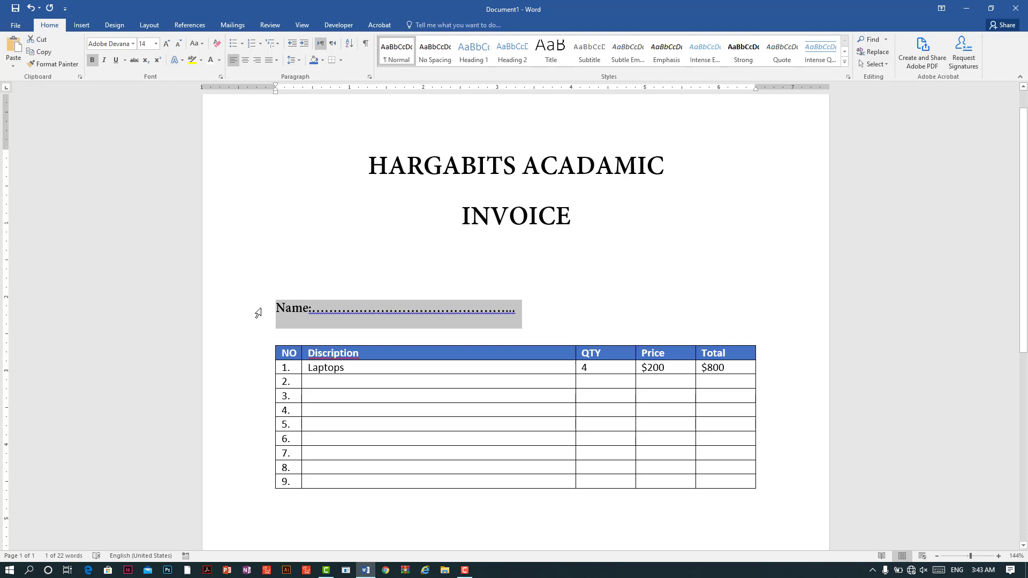
left_click(481, 311)
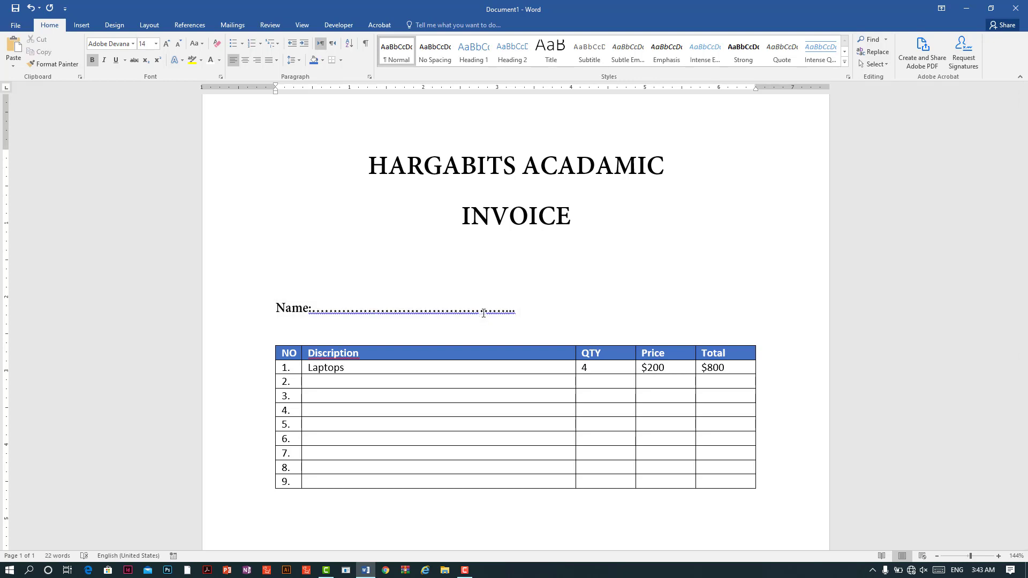
type("...........")
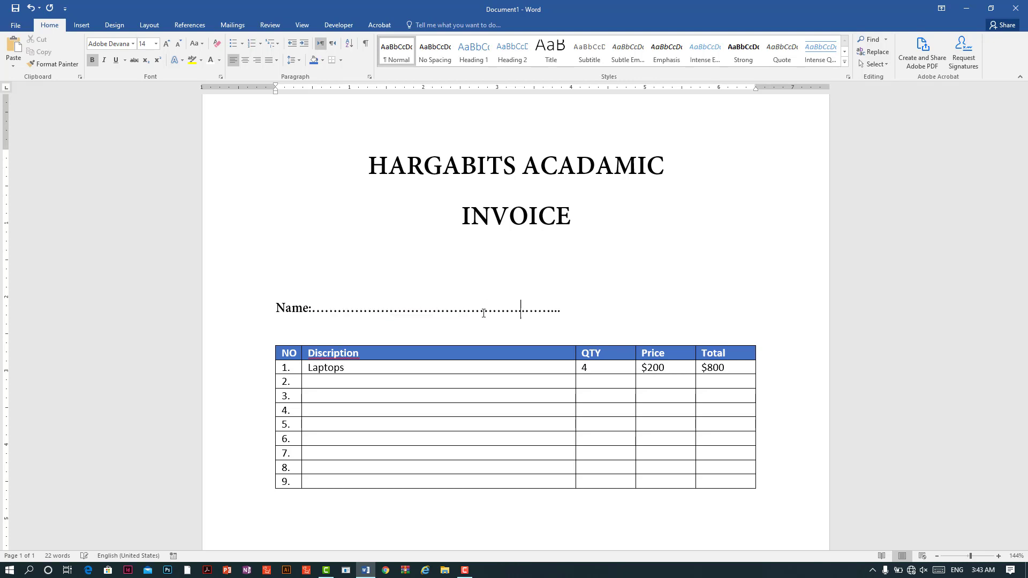
type("...............................")
key("Right")
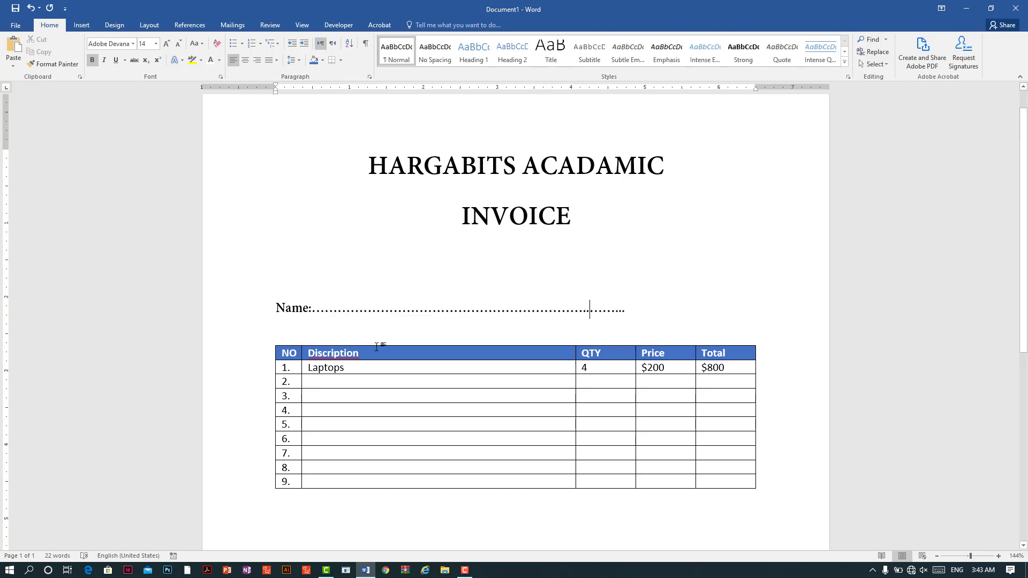
mouse_move(272, 344)
left_click_drag(271, 343, 273, 316)
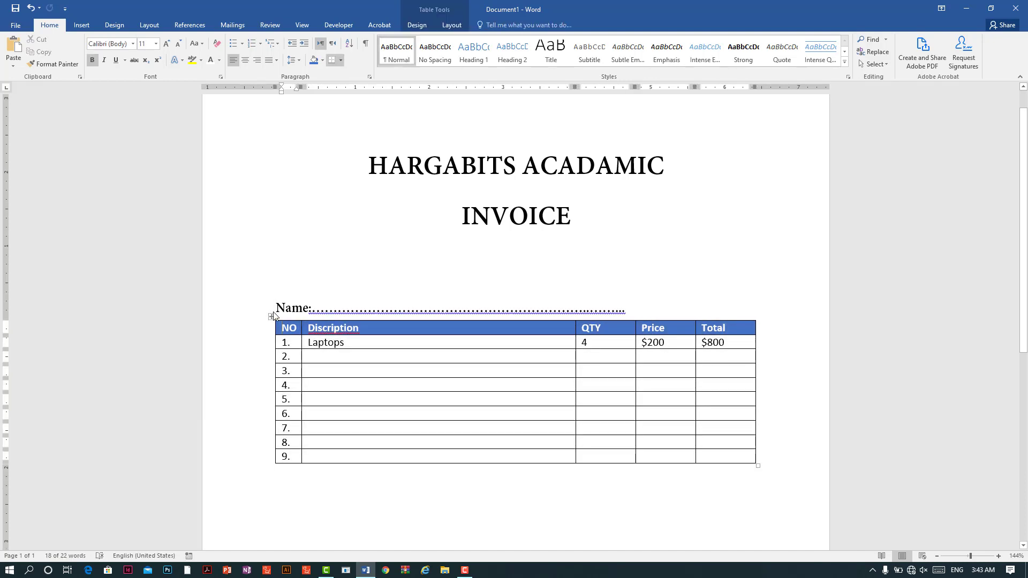
left_click(630, 304)
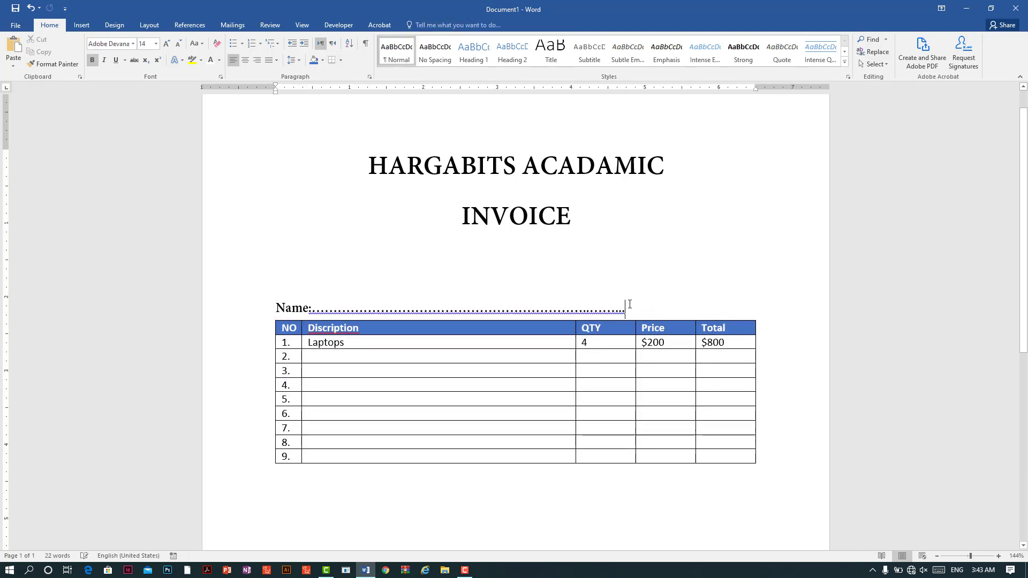
- Add a 'Date:' line with dots above Name, right-aligned at 14 pt
left_click(606, 286)
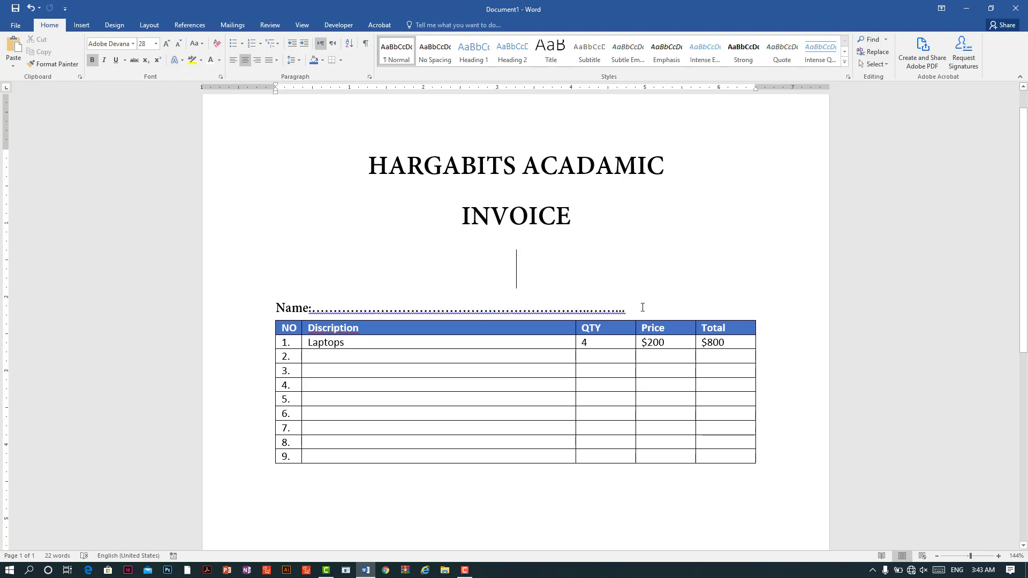
type("Da")
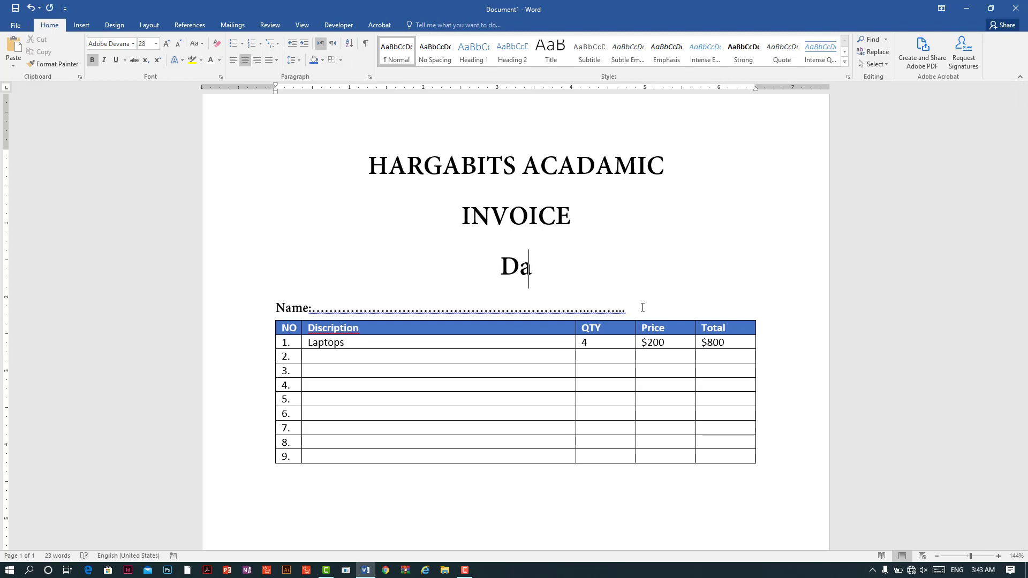
type("te")
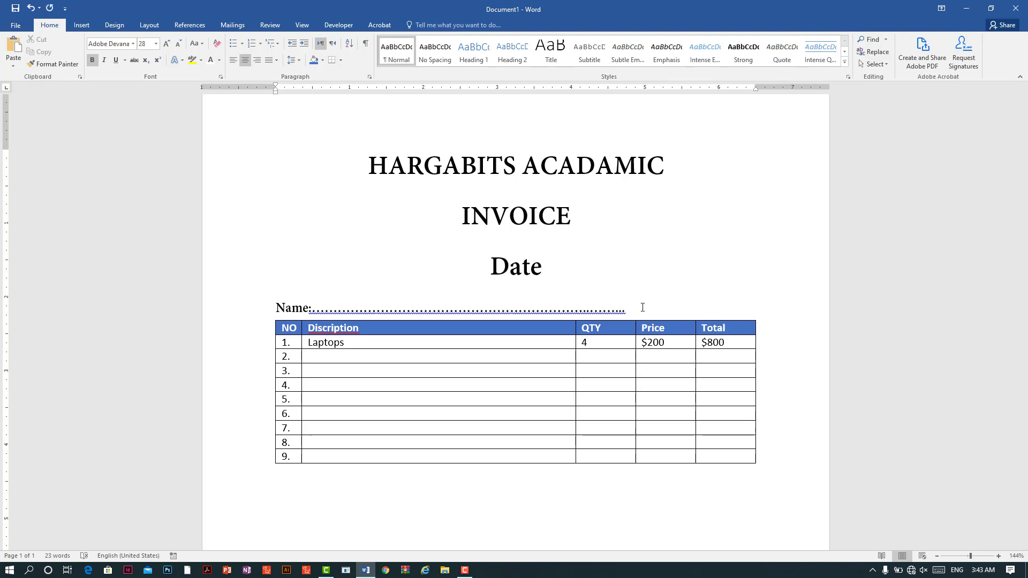
type(":")
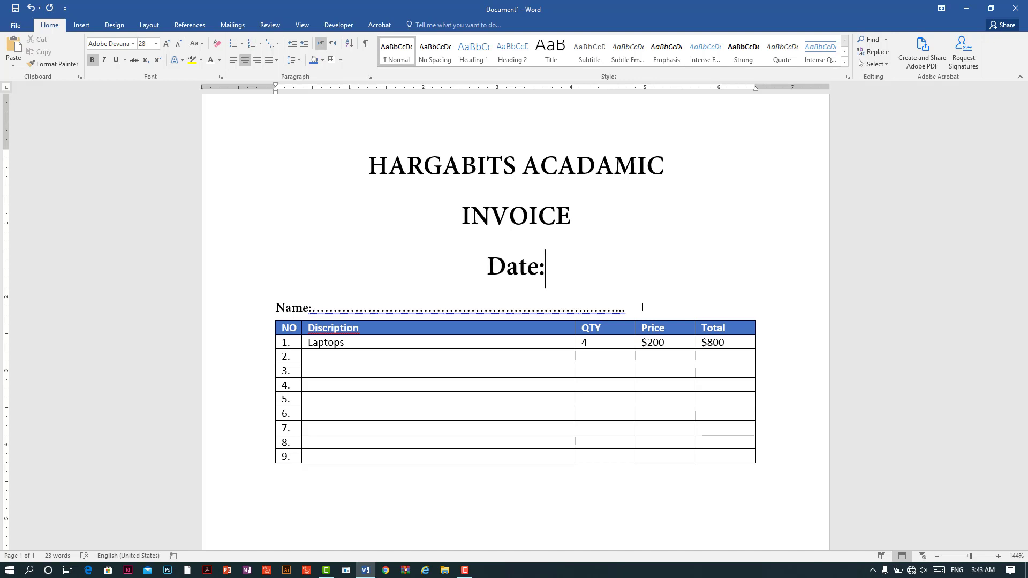
type("............")
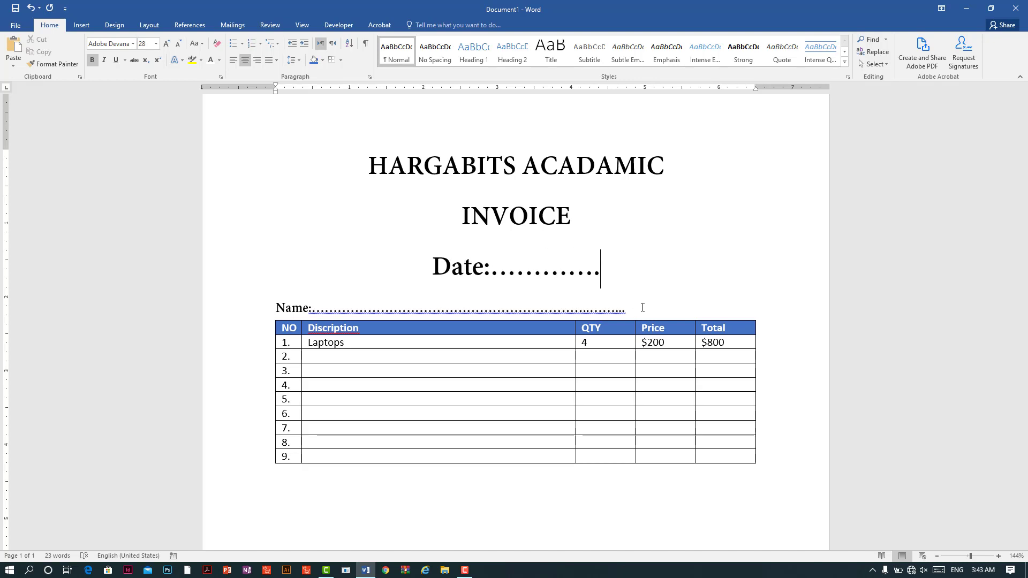
type("..")
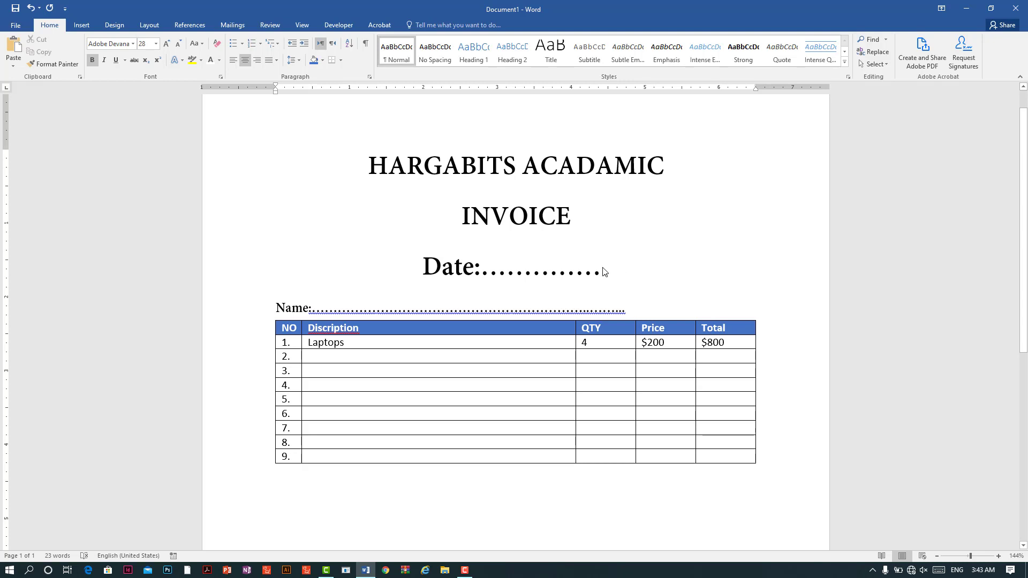
left_click_drag(607, 272, 434, 260)
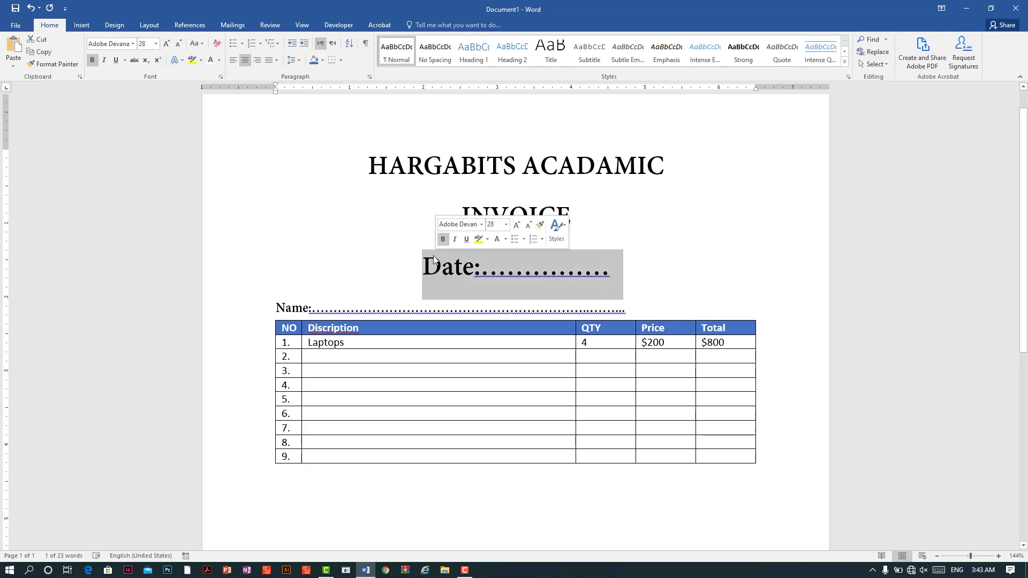
key("ctrl+bracketleft")
key("ctrl+bracketleft")
key("ctrl+bracketleft")
key("ctrl+bracketleft")
key("ctrl+bracketleft")
key("ctrl+bracketleft")
key("ctrl+bracketleft")
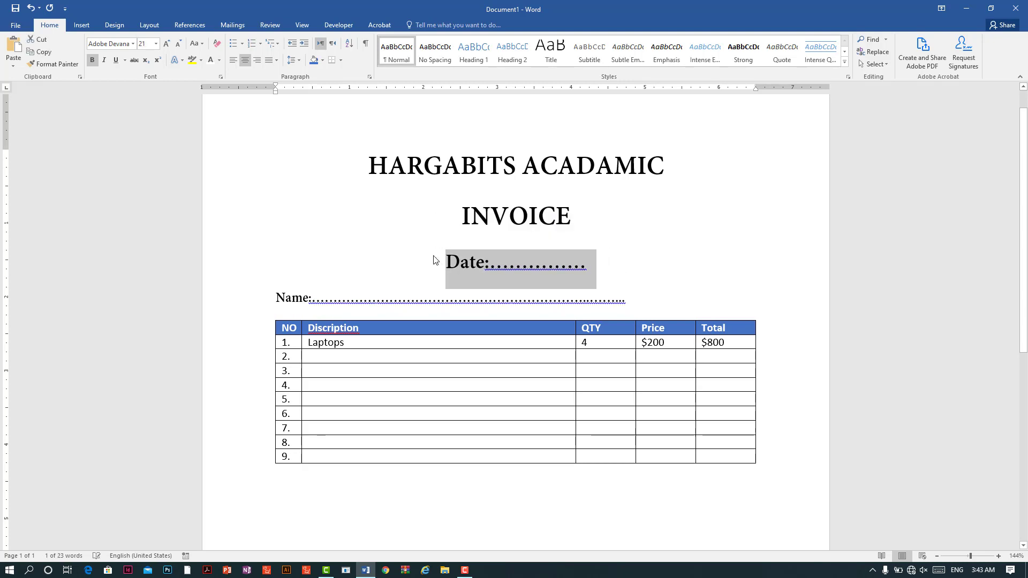
key("ctrl+bracketleft")
key("ctrl+bracketleft")
key("ctrl+bracketleft")
key("ctrl+bracketleft")
key("ctrl+bracketleft")
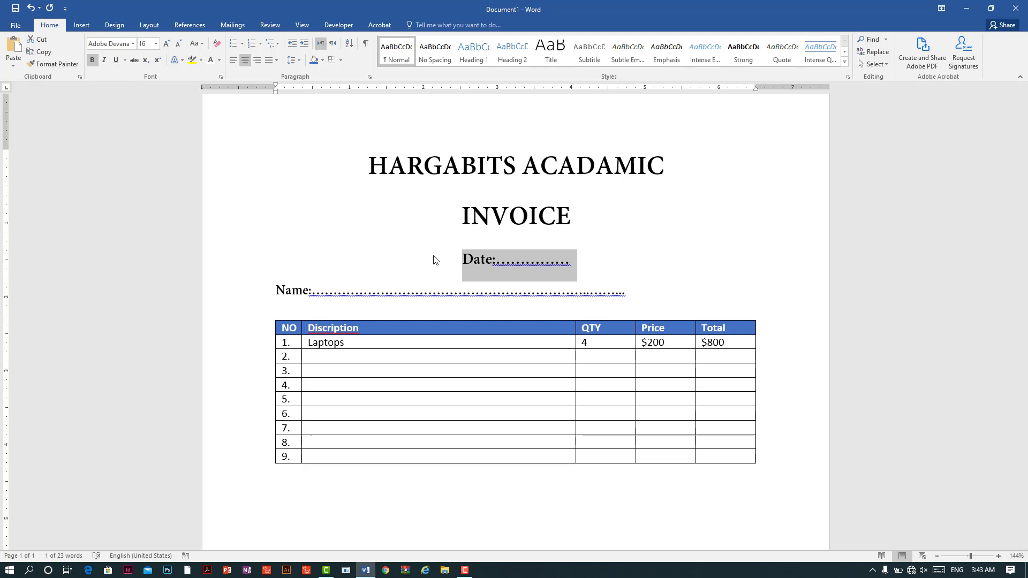
key("ctrl+r")
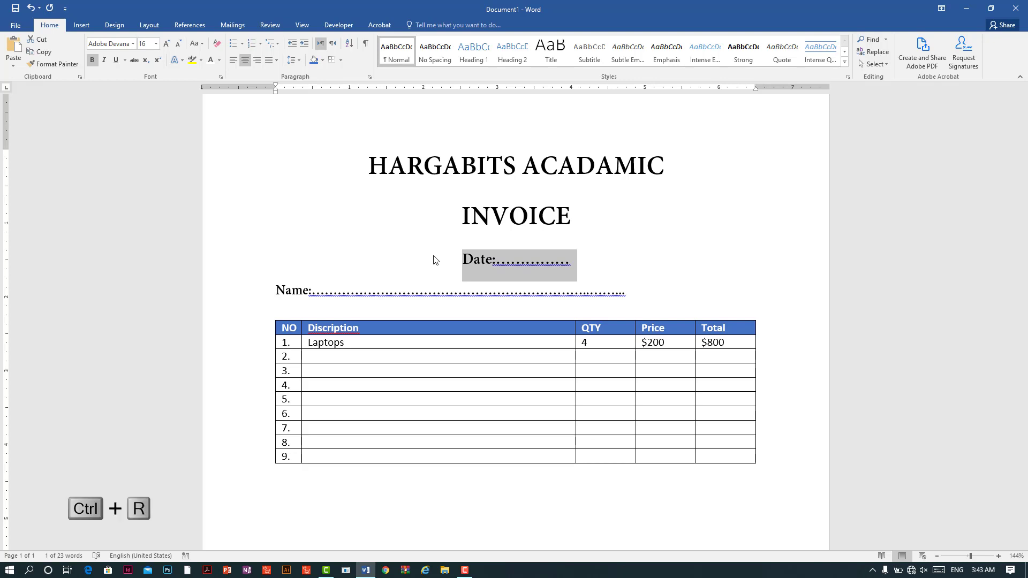
key("ctrl+r")
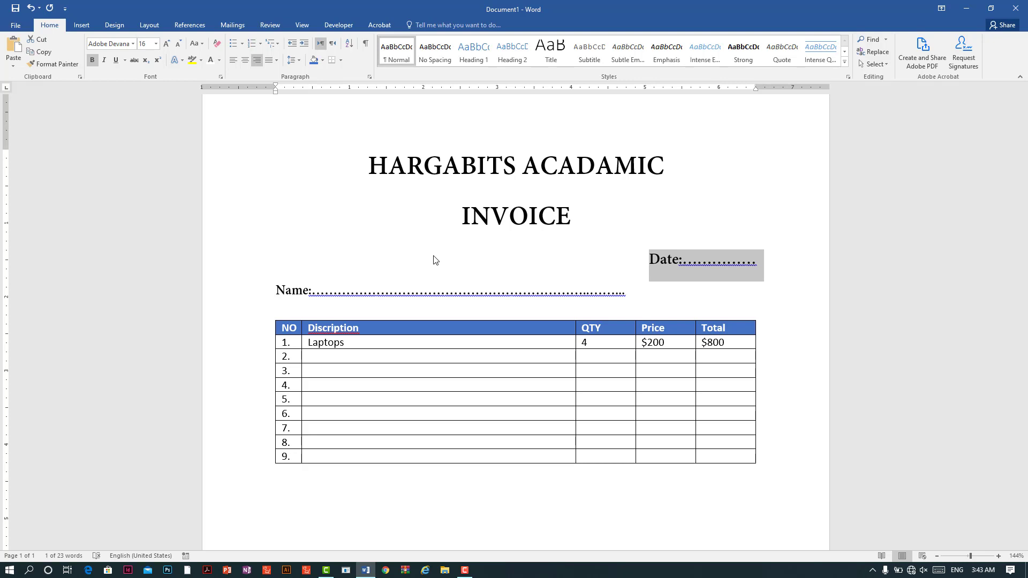
key("ctrl+bracketleft")
key("ctrl+bracketleft")
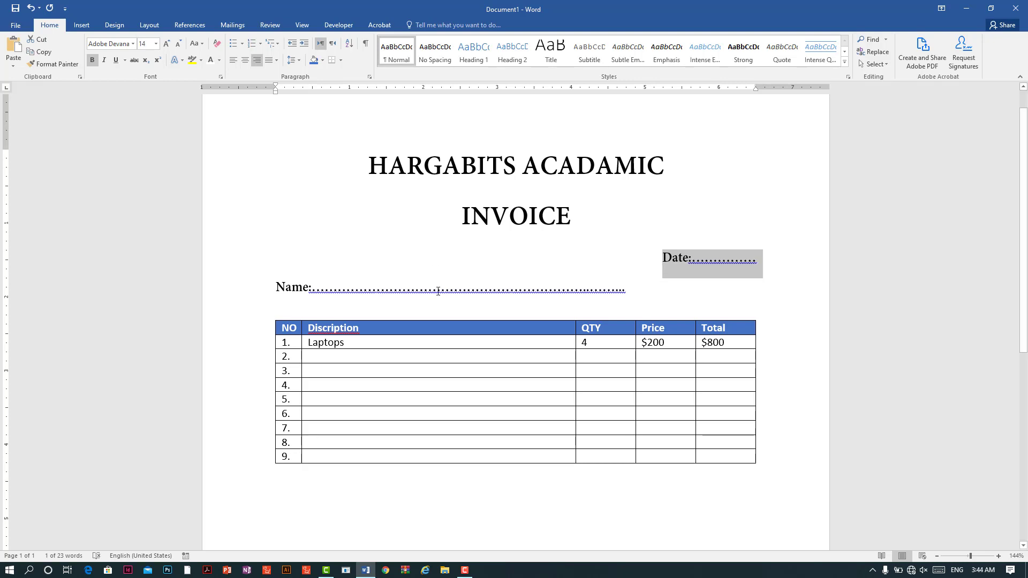
mouse_move(274, 331)
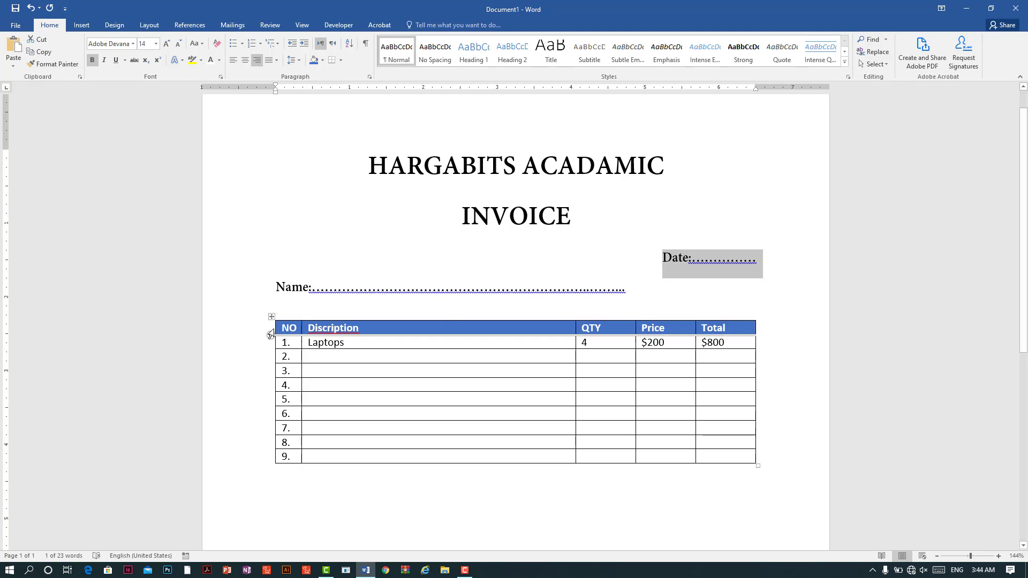
- Move the invoice table up closer to the Name line
left_click(271, 316)
left_click_drag(271, 316, 270, 298)
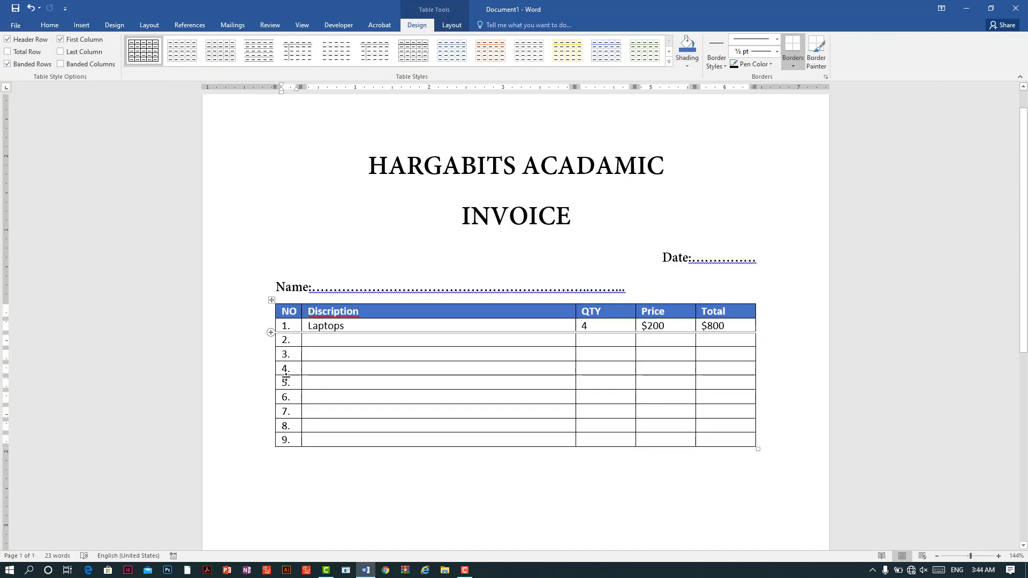
left_click(666, 284)
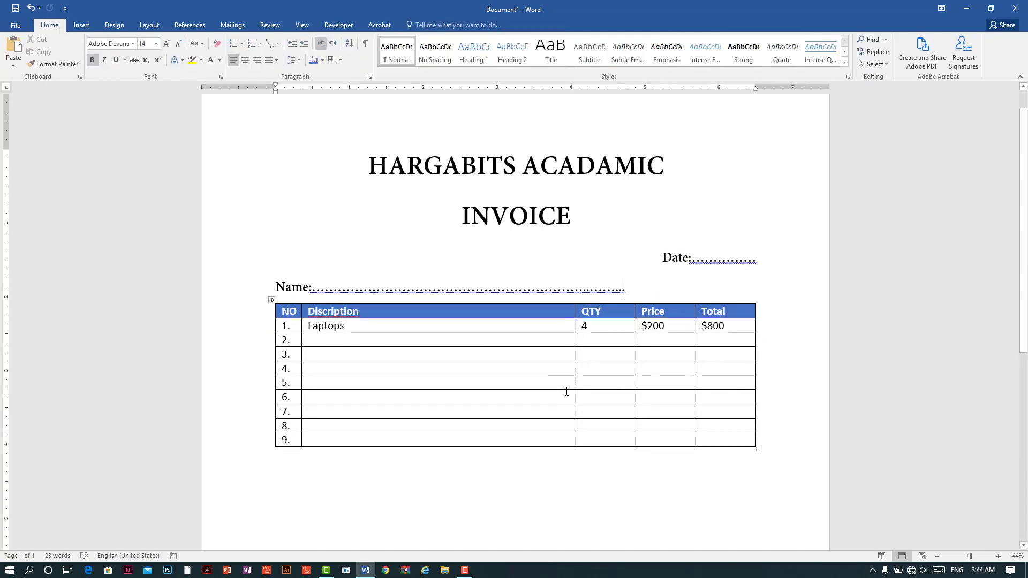
- Add a tenth row numbered '10.' to the table and select its cells
left_click(623, 442)
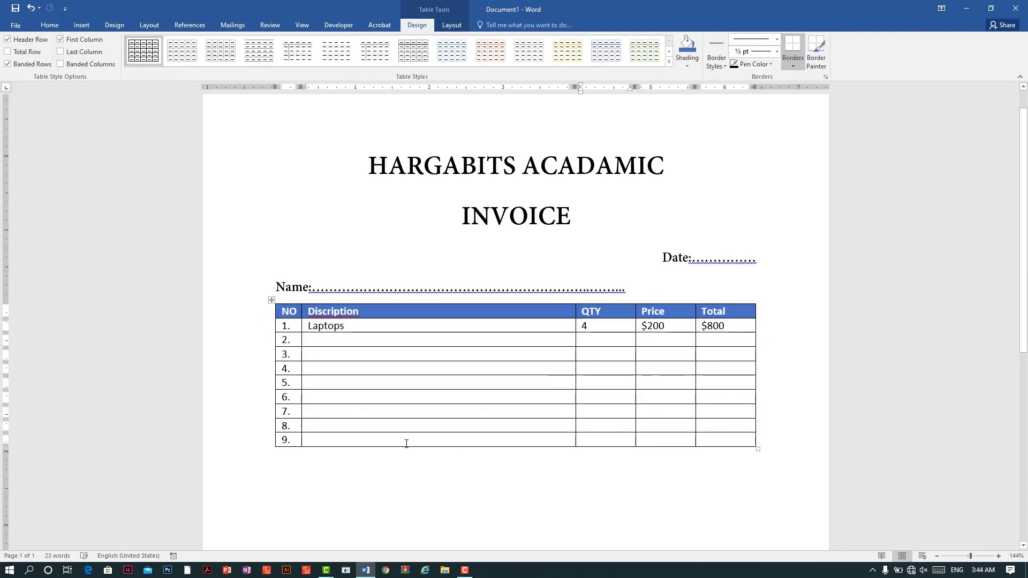
left_click(735, 433)
key("Tab")
left_click(287, 456)
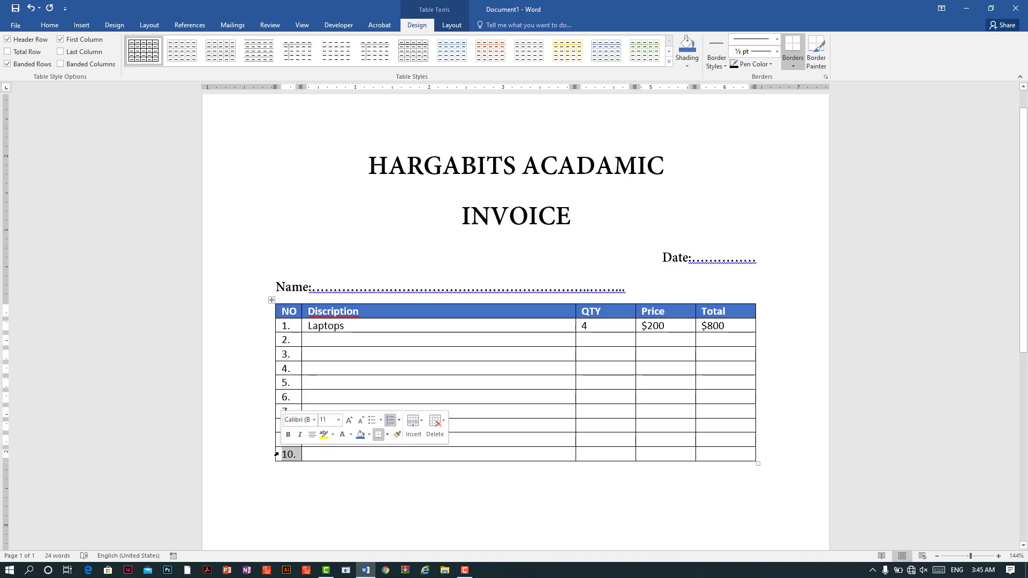
mouse_move(283, 454)
left_mouse_down()
mouse_move(650, 456)
mouse_move(616, 454)
left_mouse_up()
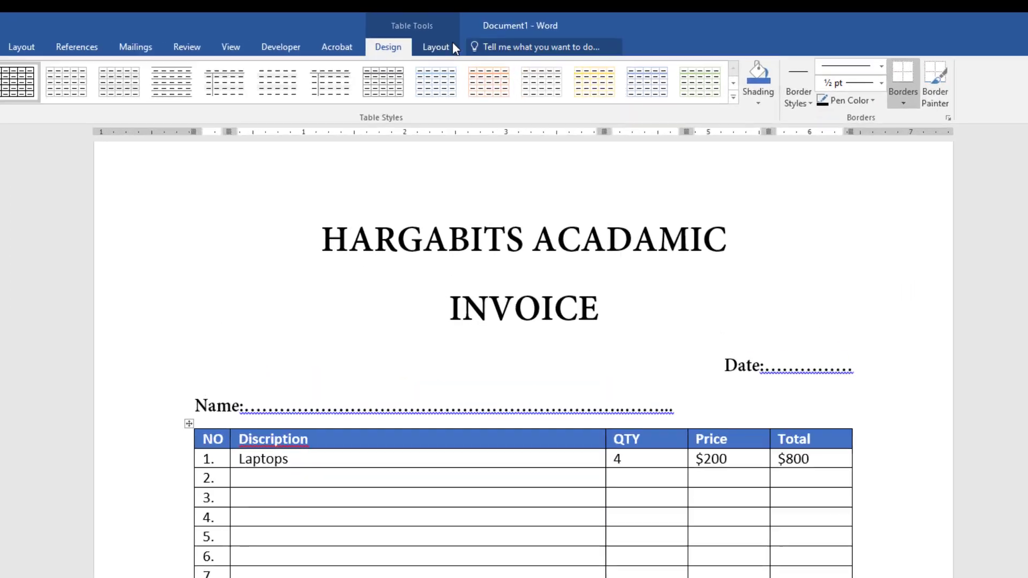
- Merge the bottom row's NO, Description and QTY cells into one cell
left_click(451, 25)
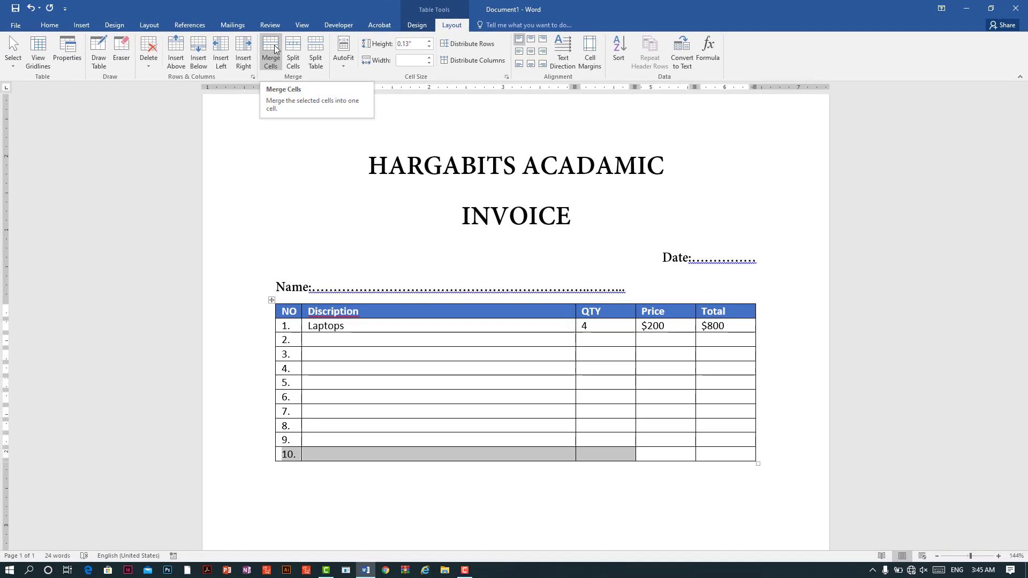
left_click(274, 49)
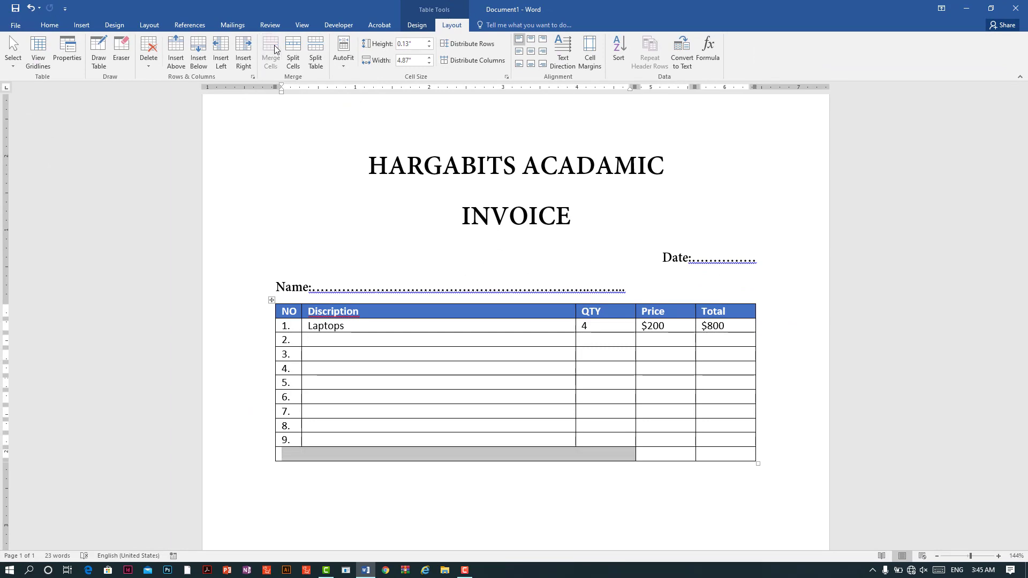
left_click(607, 511)
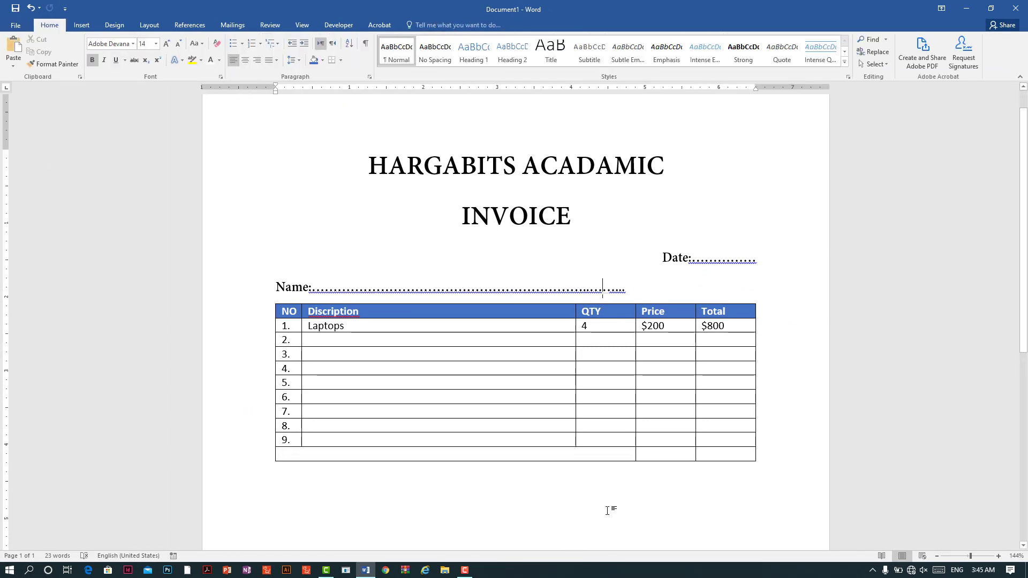
- Type 'Total' into the bottom row's Price cell
mouse_move(515, 382)
left_click(682, 456)
type("T")
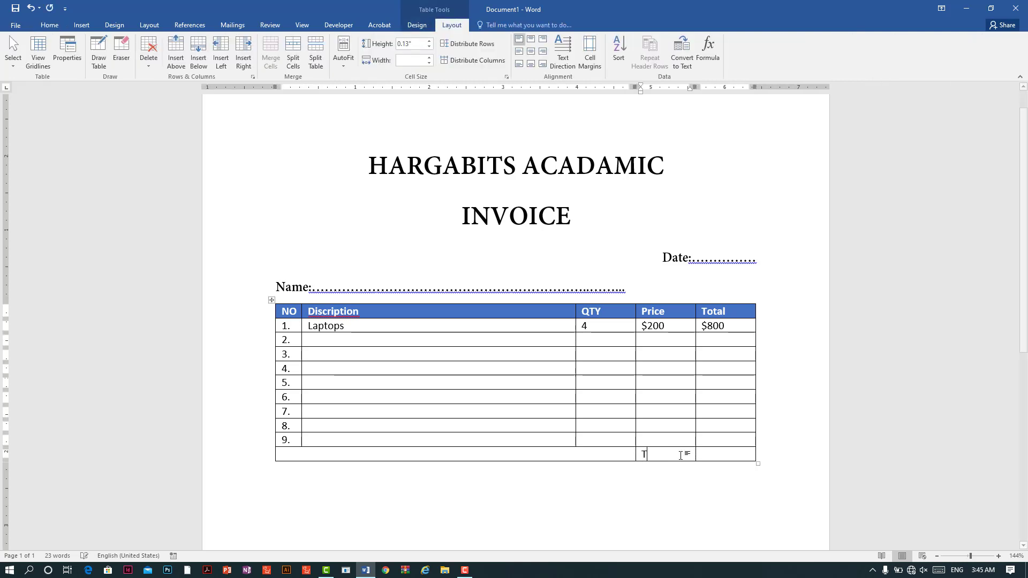
type("otal")
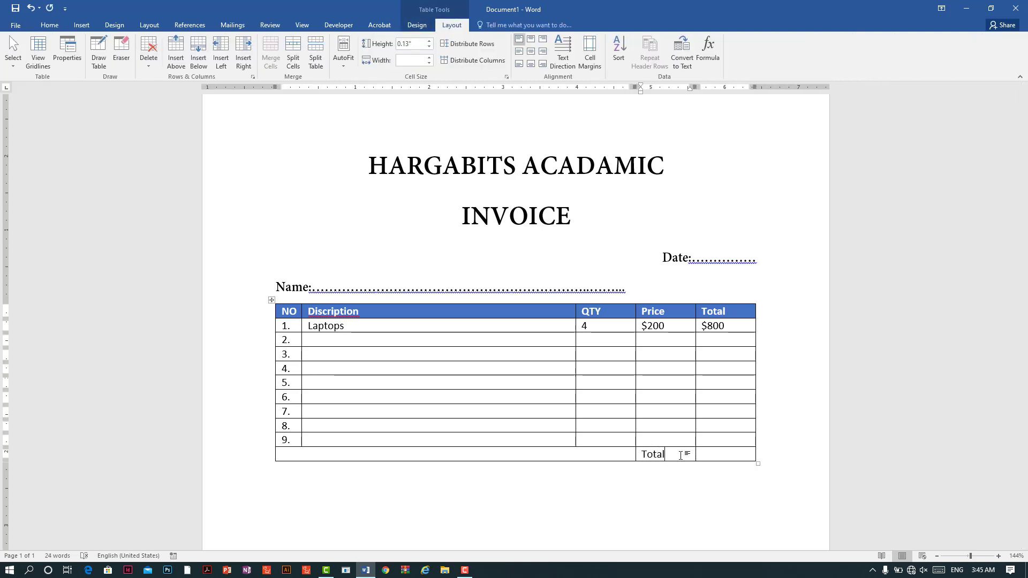
left_click(724, 455)
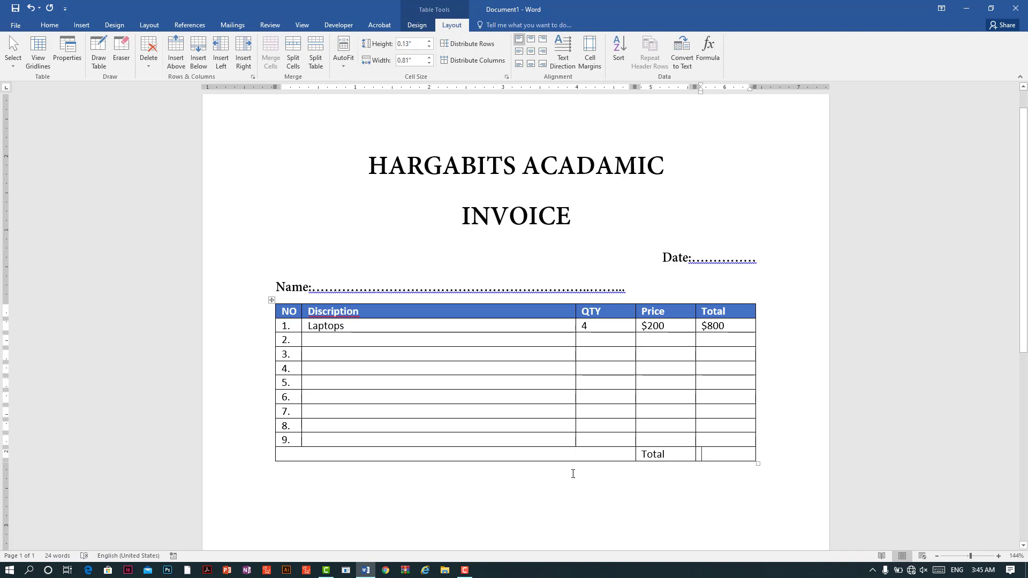
left_click(565, 457)
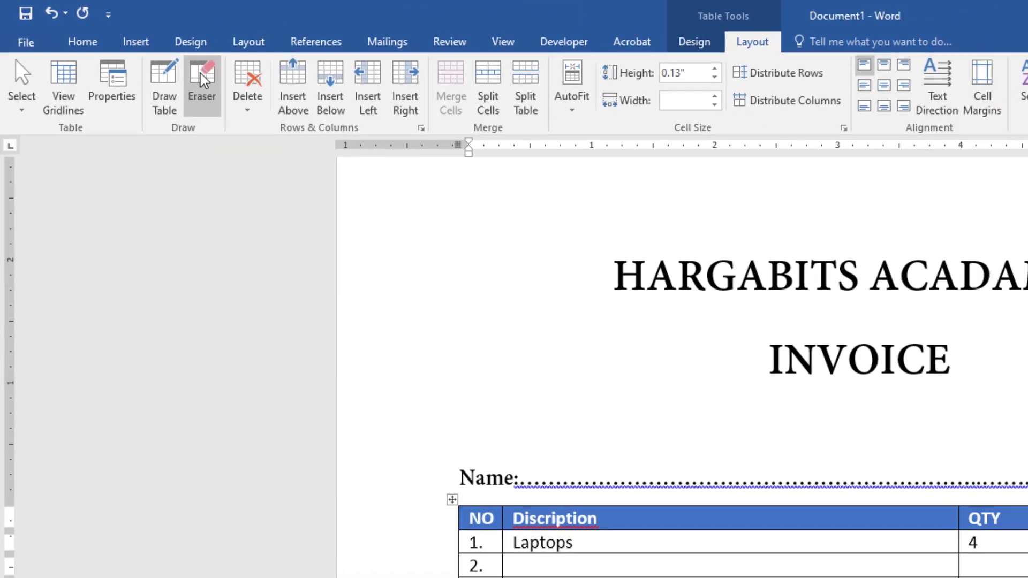
- Use the Eraser to remove the merged cell's left and bottom borders
left_click(202, 81)
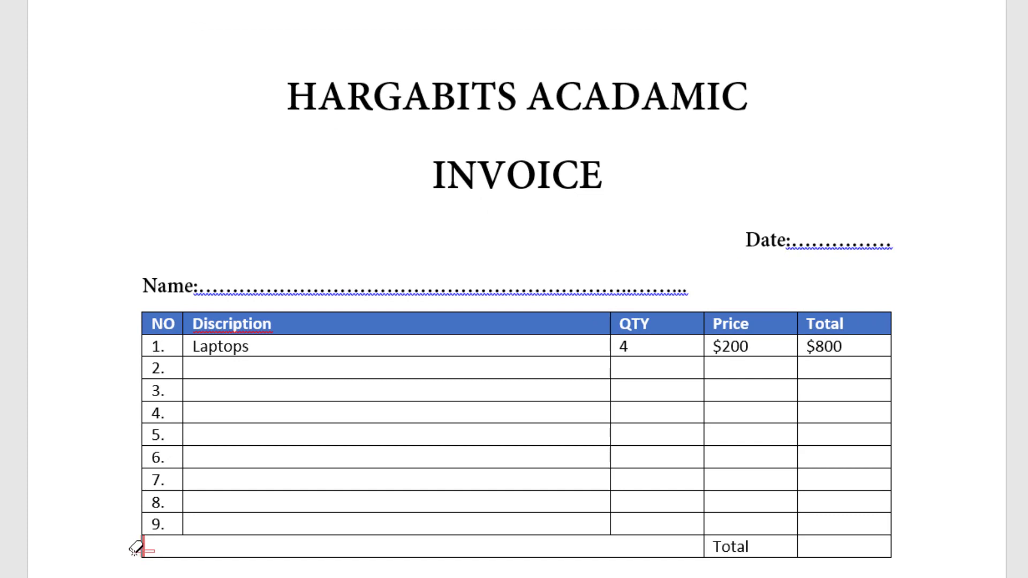
left_click(140, 546)
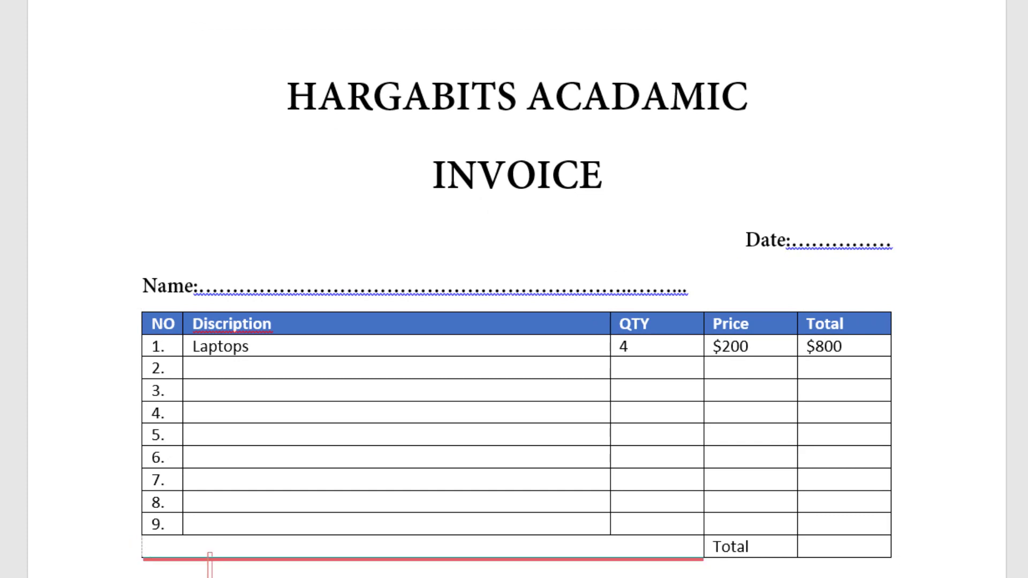
left_click(209, 558)
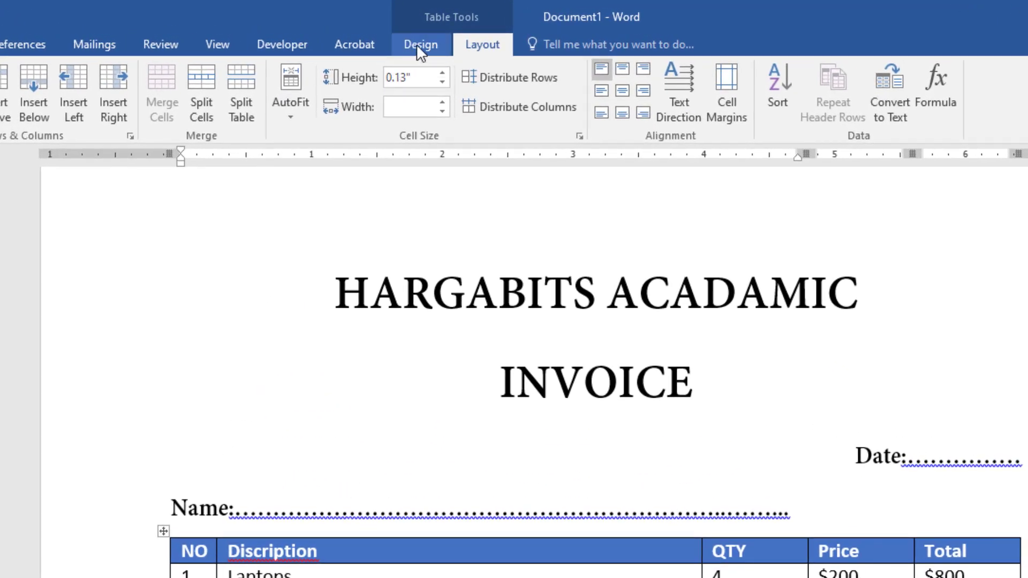
- Turn off the merged cell's Bottom and Left borders from the Borders list
left_click(418, 47)
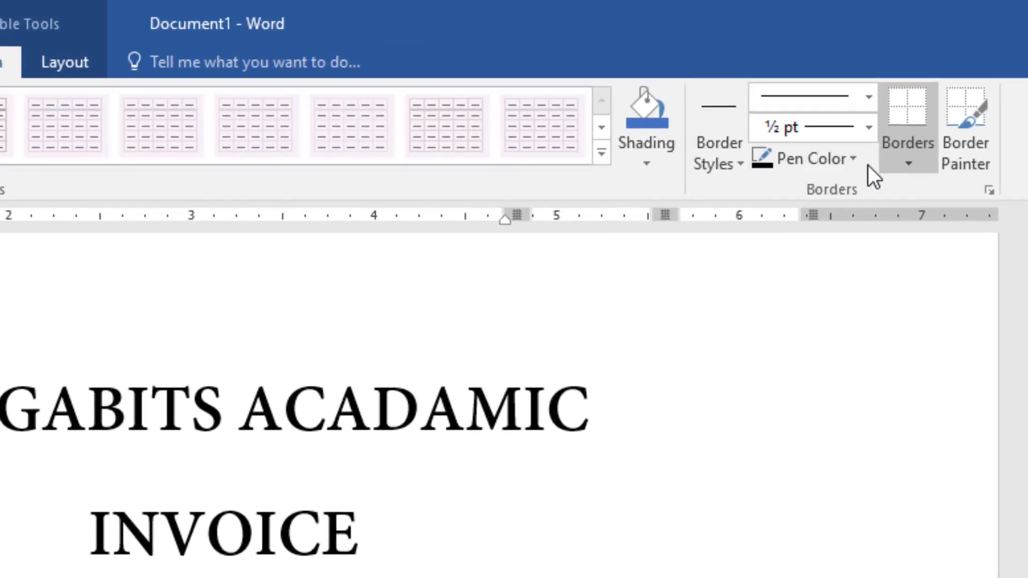
left_click(905, 163)
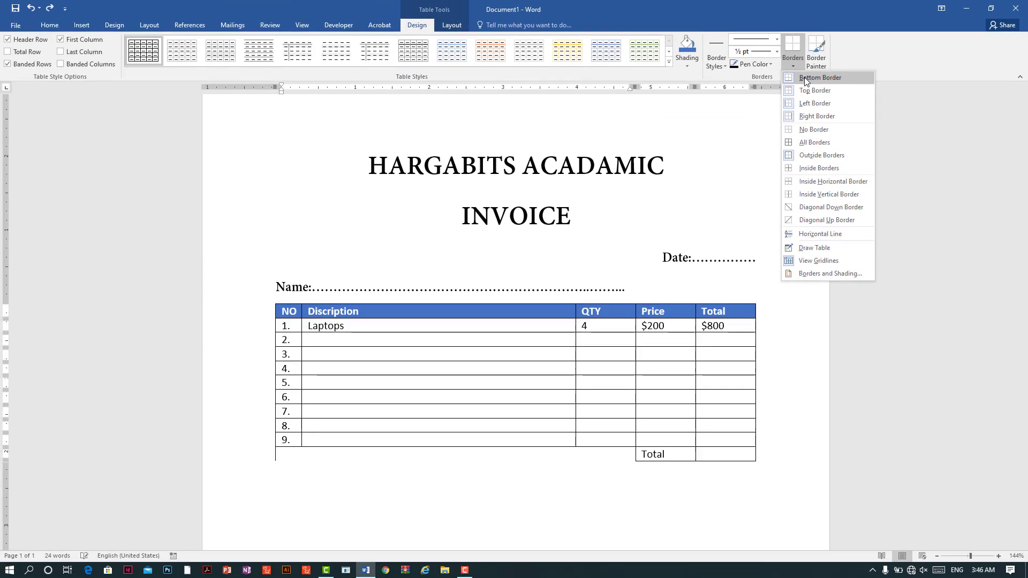
left_click(804, 77)
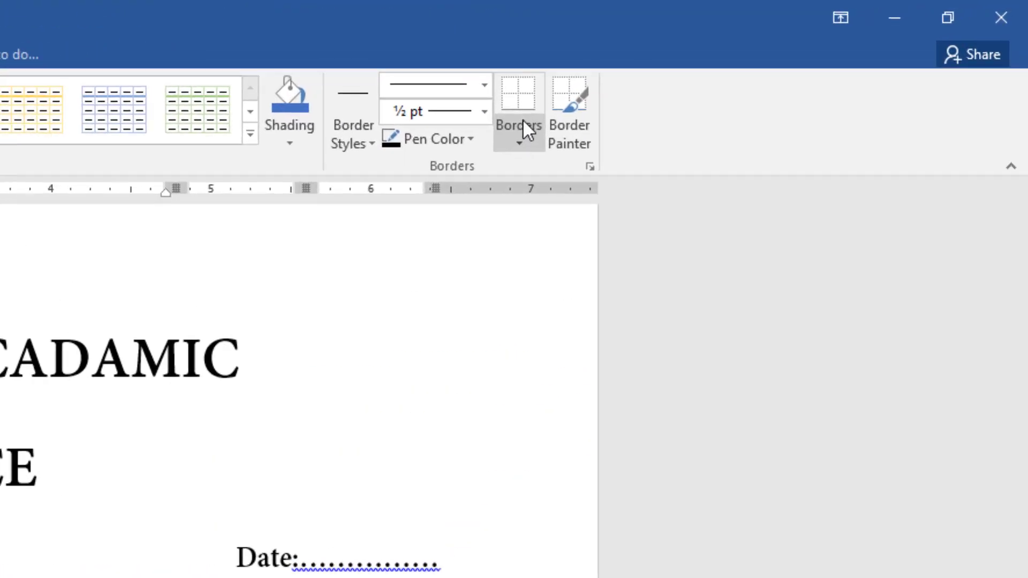
left_click(794, 57)
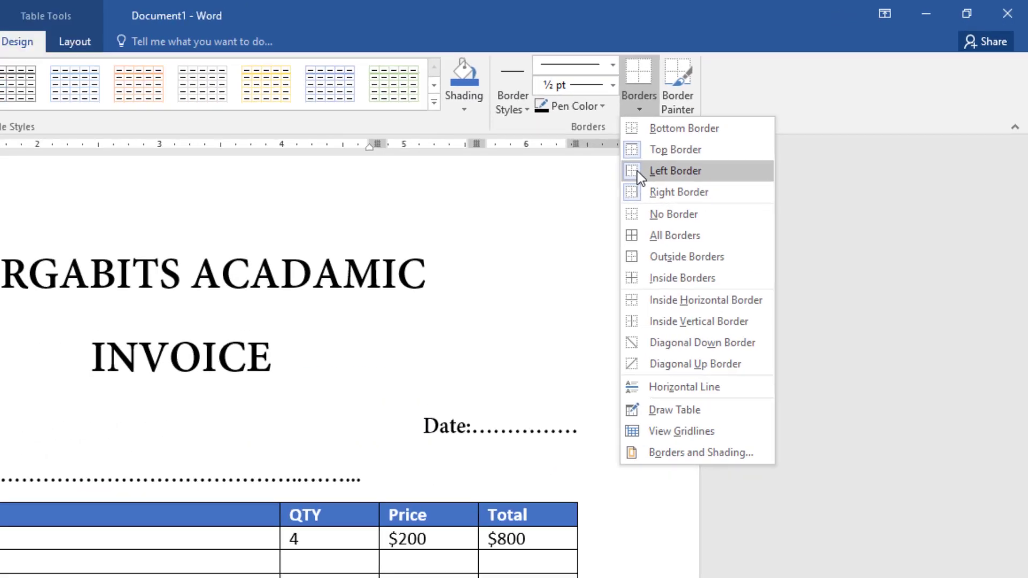
left_click(639, 176)
- Move to the end of the document and add a blank line below the table
left_click(701, 501)
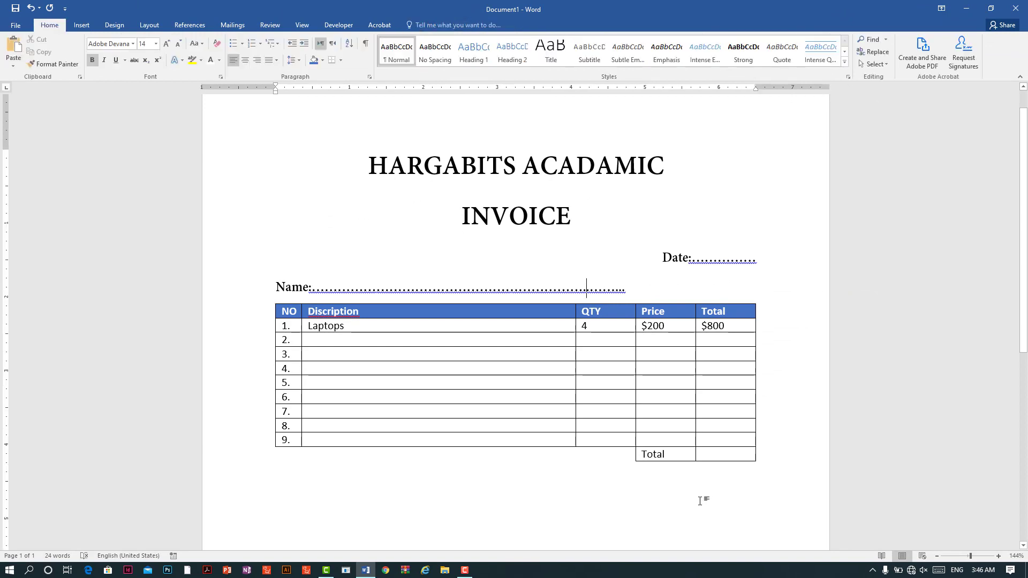
scroll(707, 493, "down", 3)
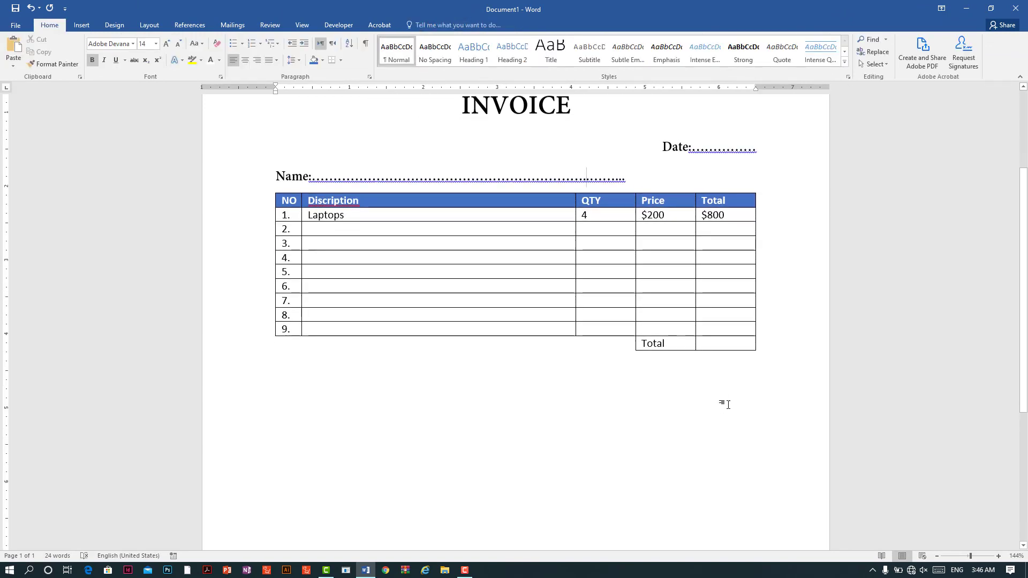
scroll(707, 480, "up", 4)
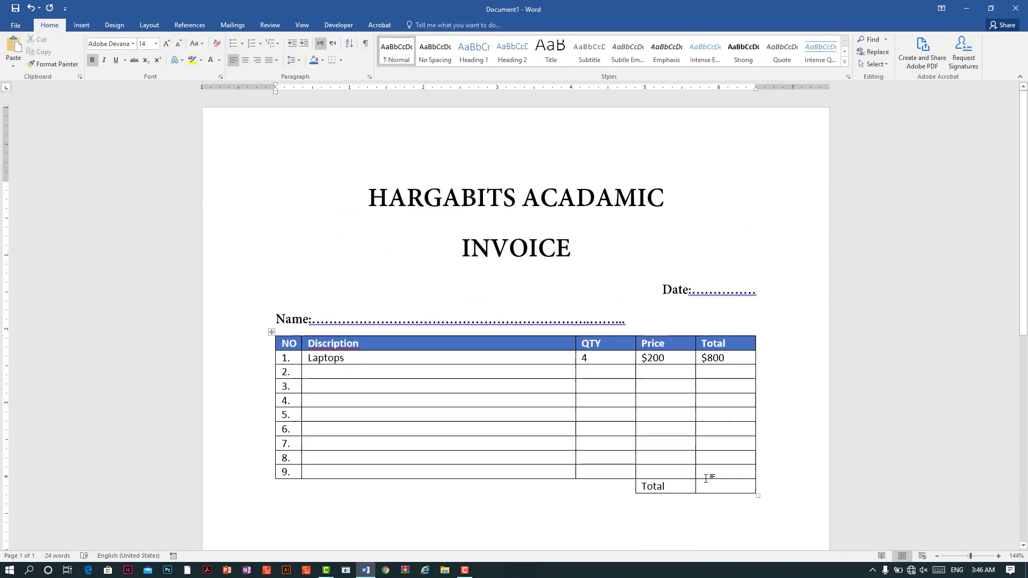
scroll(705, 478, "down", 5)
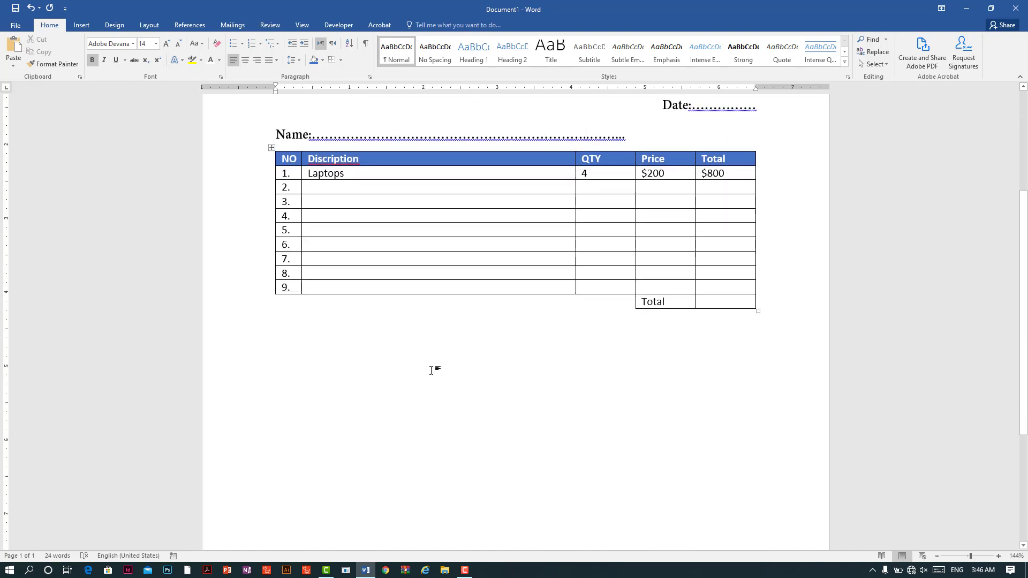
left_click(642, 139)
key("ctrl+End")
key("Return")
key("Return")
key("Return")
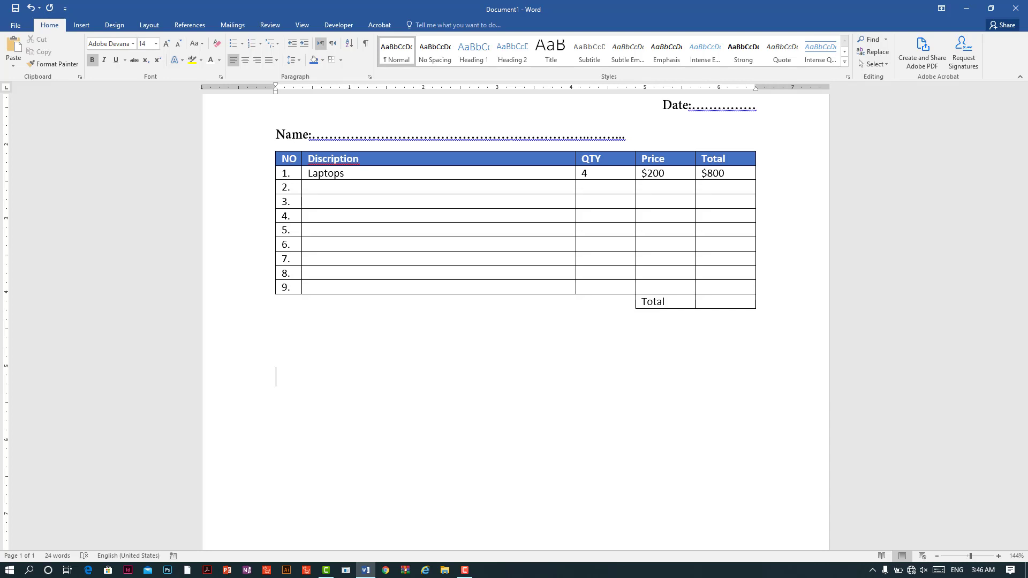
- Type 'Signature' with a dotted line of periods beneath it
type("Si")
type("gn")
type("ati")
key("BackSpace")
type("ture ")
type(">")
key("BackSpace")
type("....................")
scroll(712, 343, "up", 2)
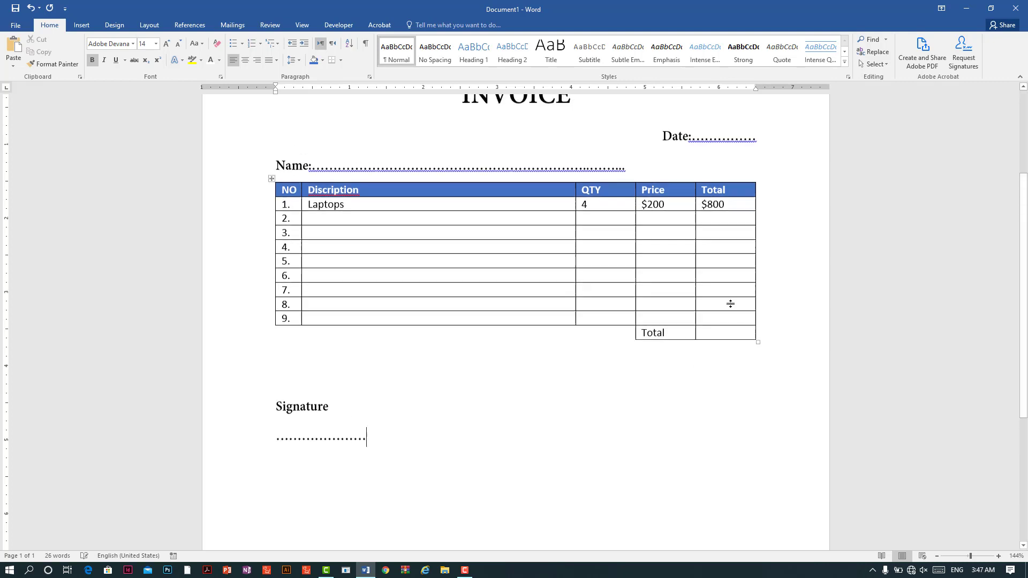
scroll(729, 303, "up", 5)
scroll(727, 292, "down", 2)
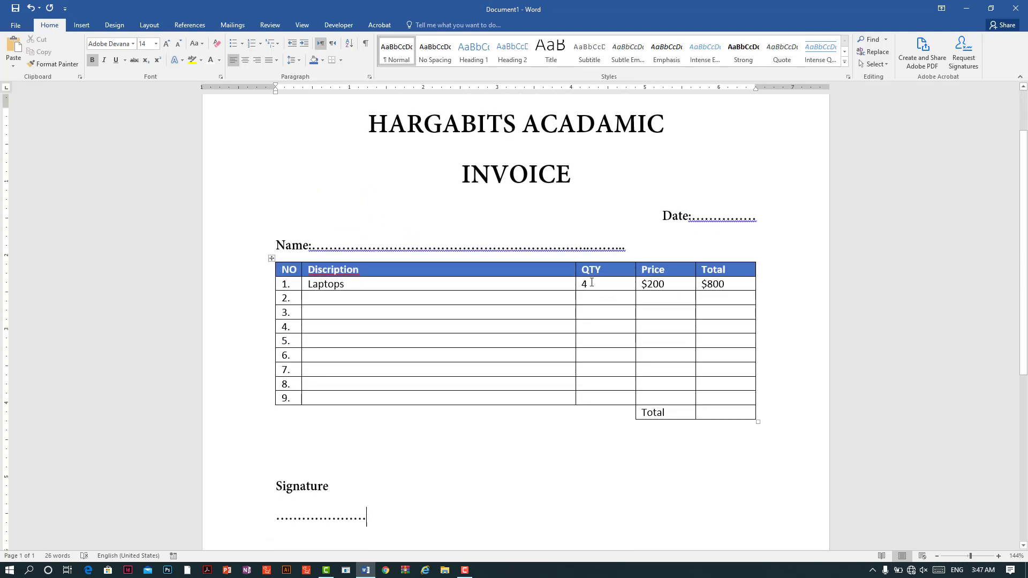
scroll(583, 278, "down", 4)
- Insert new rows after row 7 until the item table has 20 numbered rows above Total
scroll(589, 287, "down", 3)
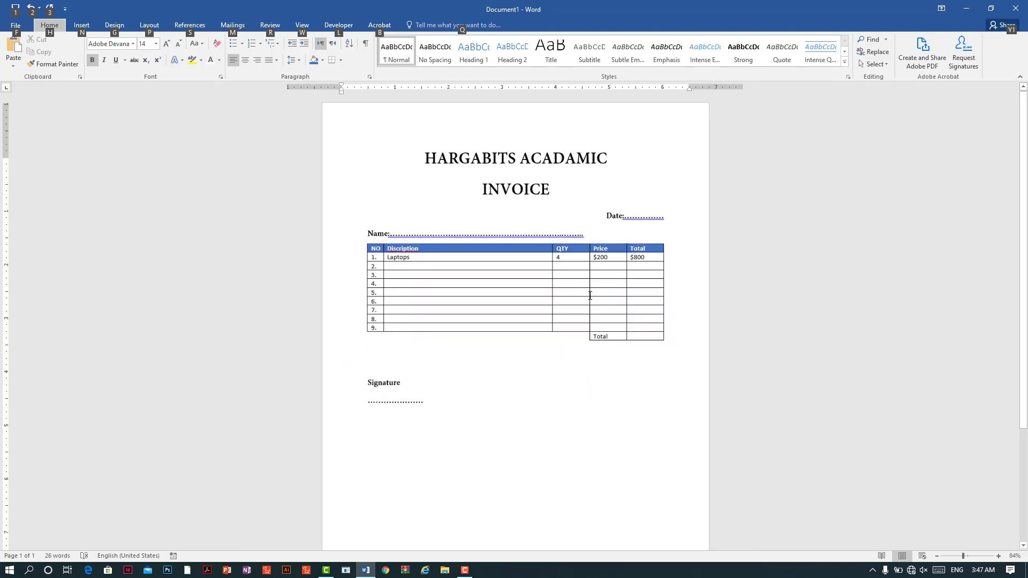
scroll(550, 309, "up", 2)
scroll(546, 308, "up", 4)
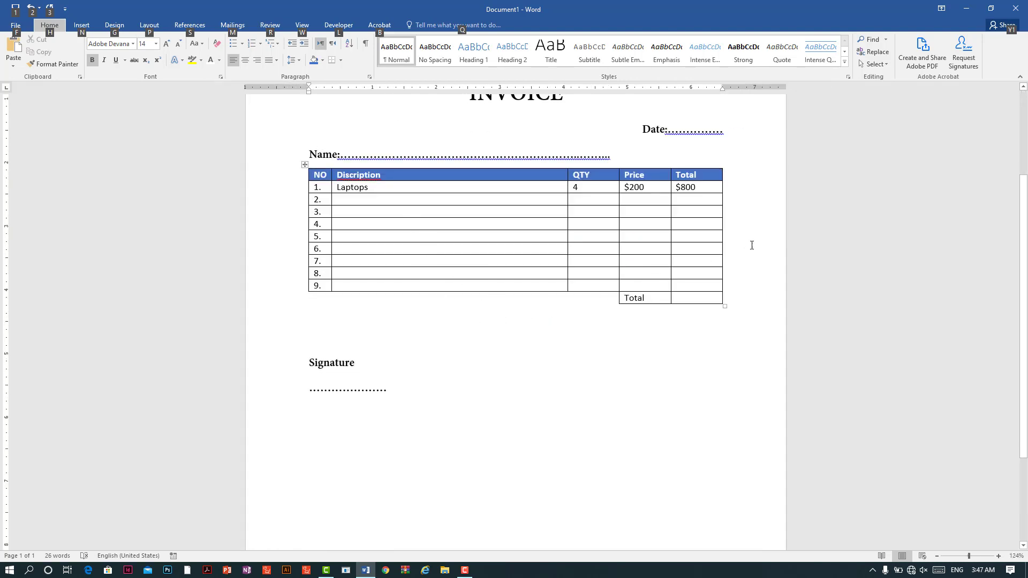
left_click(725, 259)
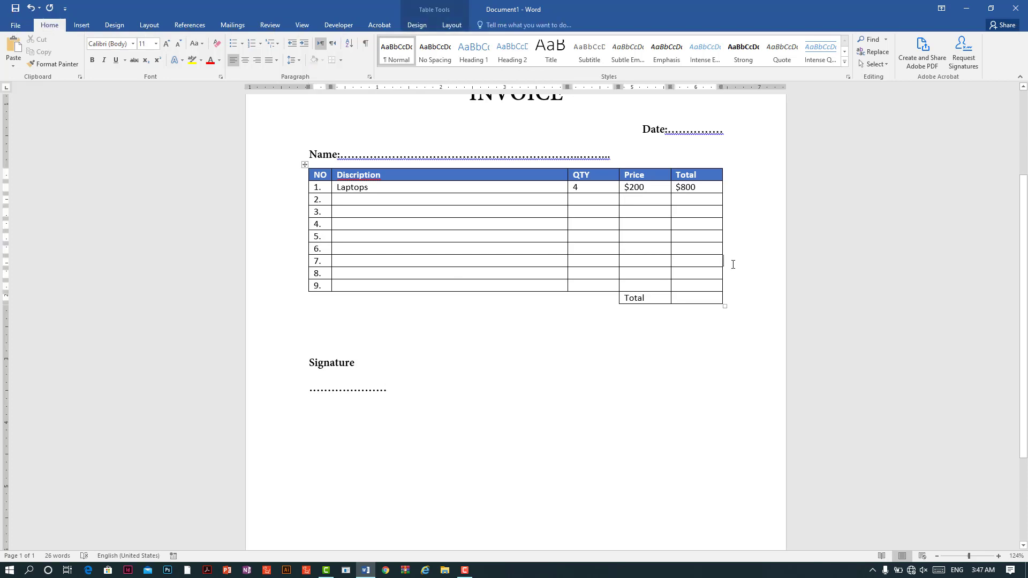
key("Return")
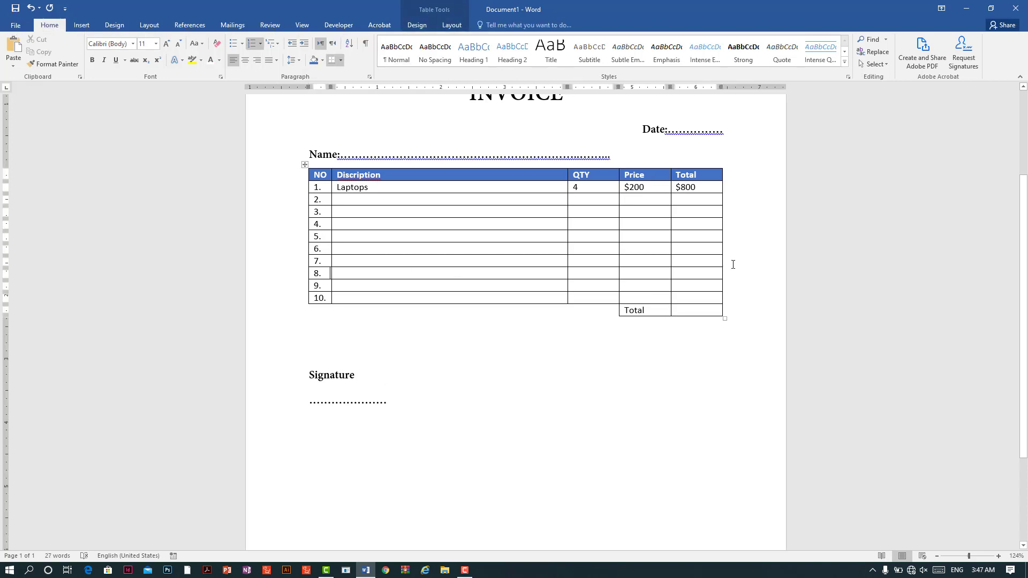
left_click(727, 257)
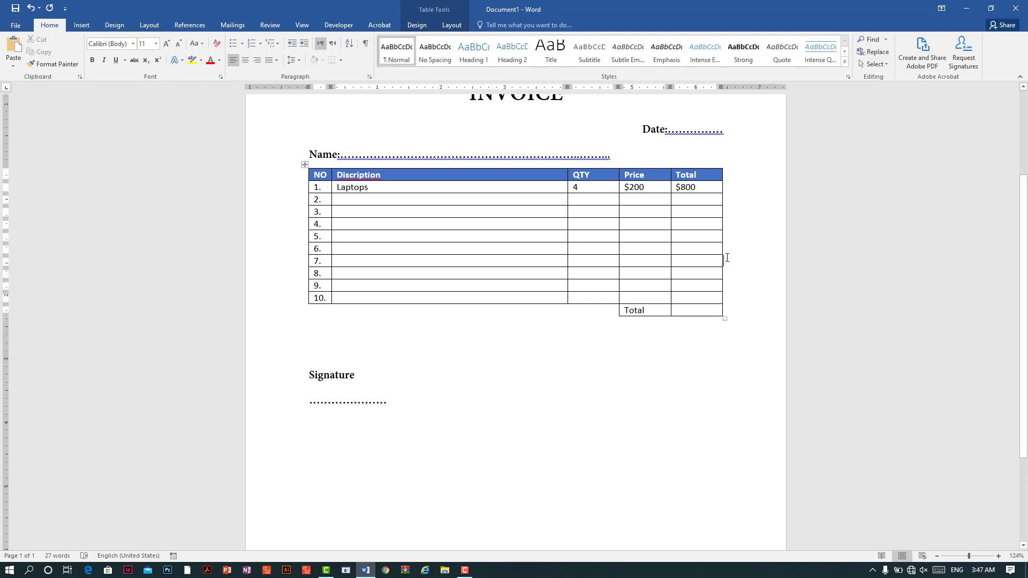
key("Return")
left_click(727, 258)
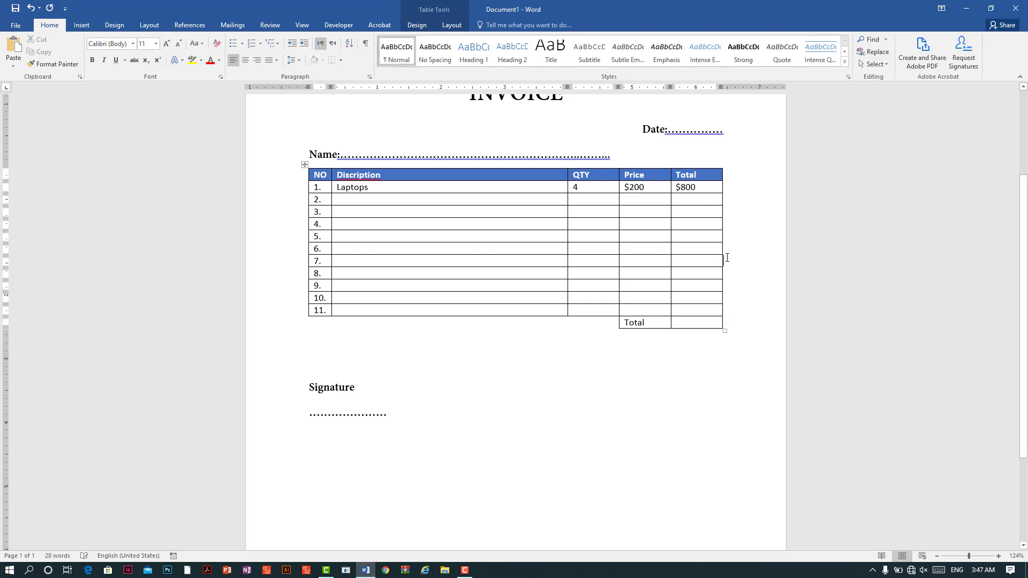
key("Return")
left_click(727, 257)
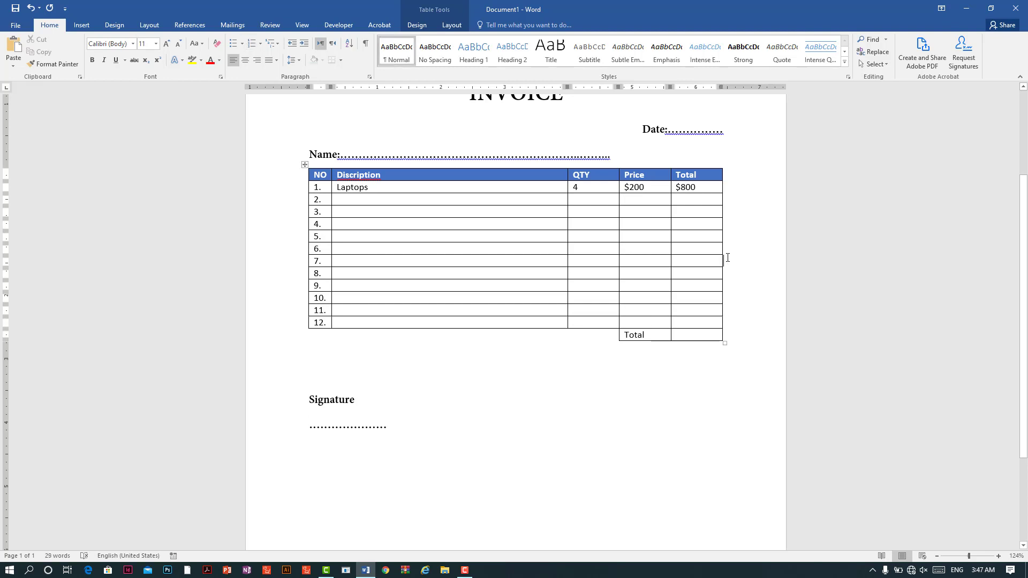
key("Return")
left_click(727, 258)
key("Return")
left_click(727, 258)
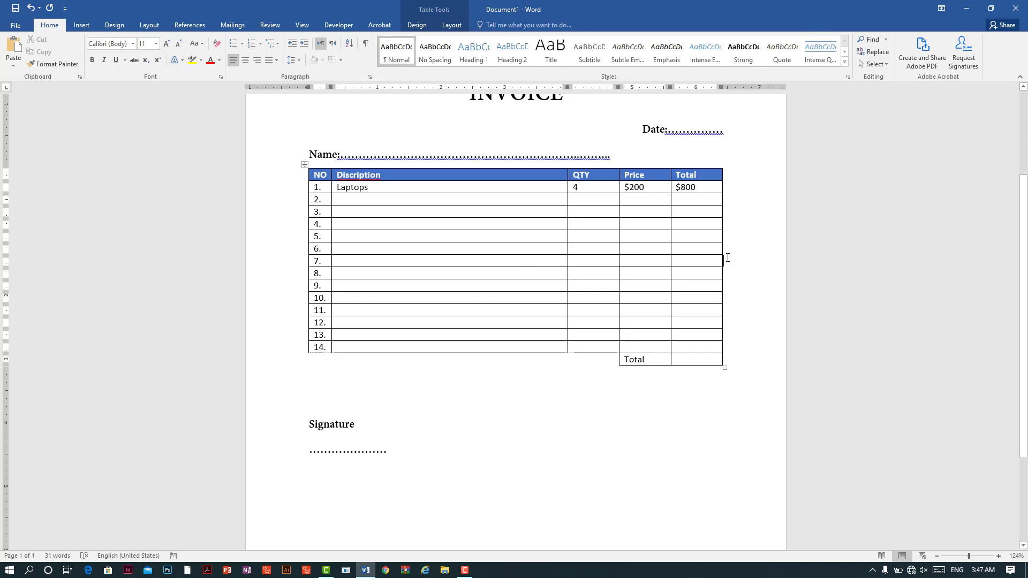
key("Return")
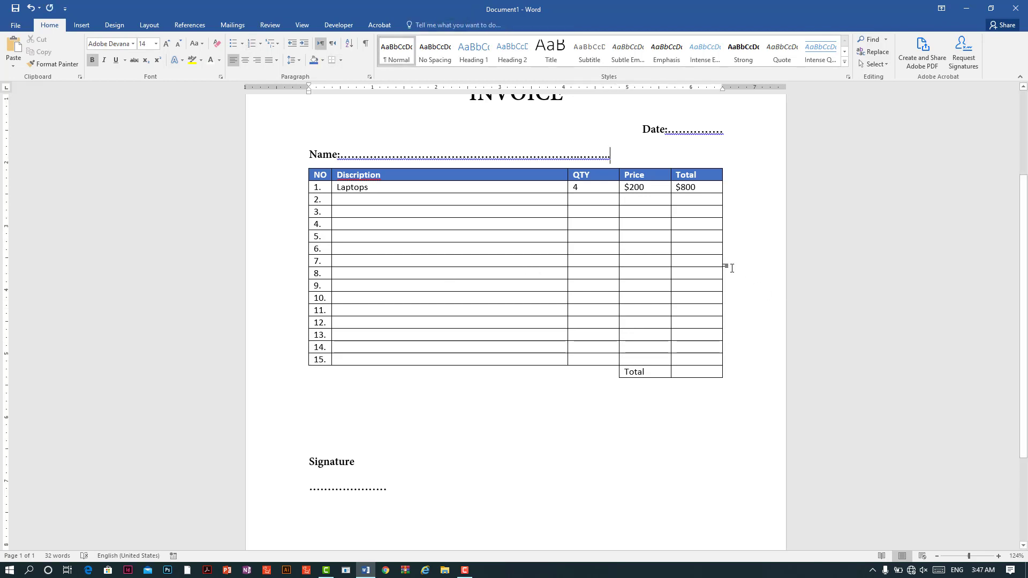
left_click(728, 260)
key("Return")
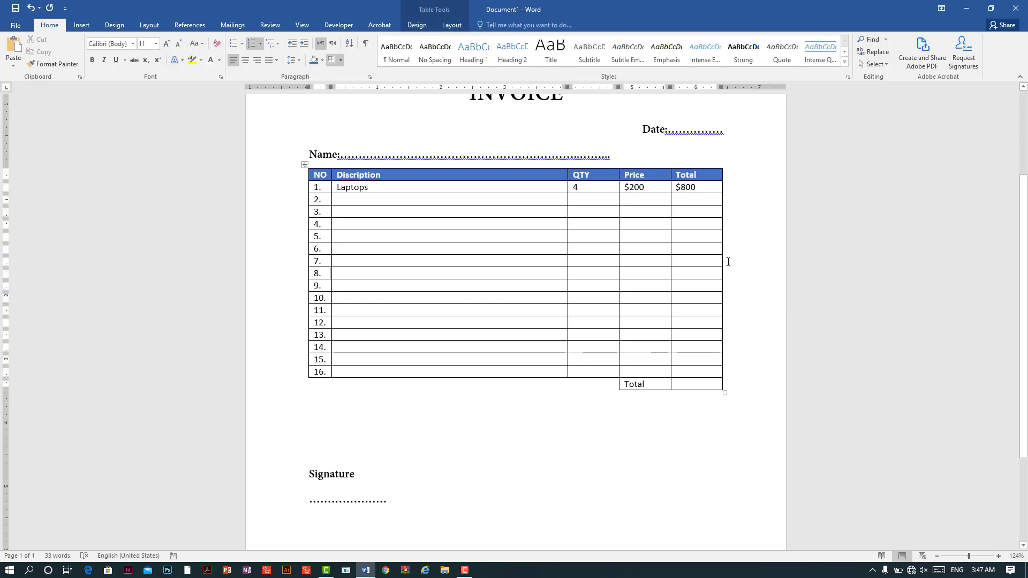
left_click(728, 260)
key("Return")
left_click(728, 260)
key("Return")
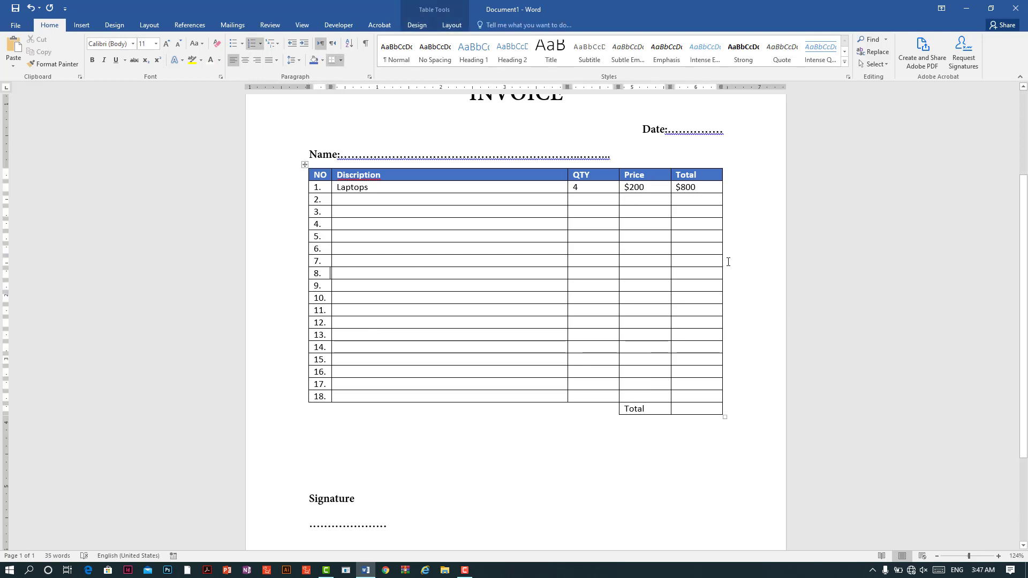
left_click(728, 260)
key("Return")
left_click(728, 260)
key("Return")
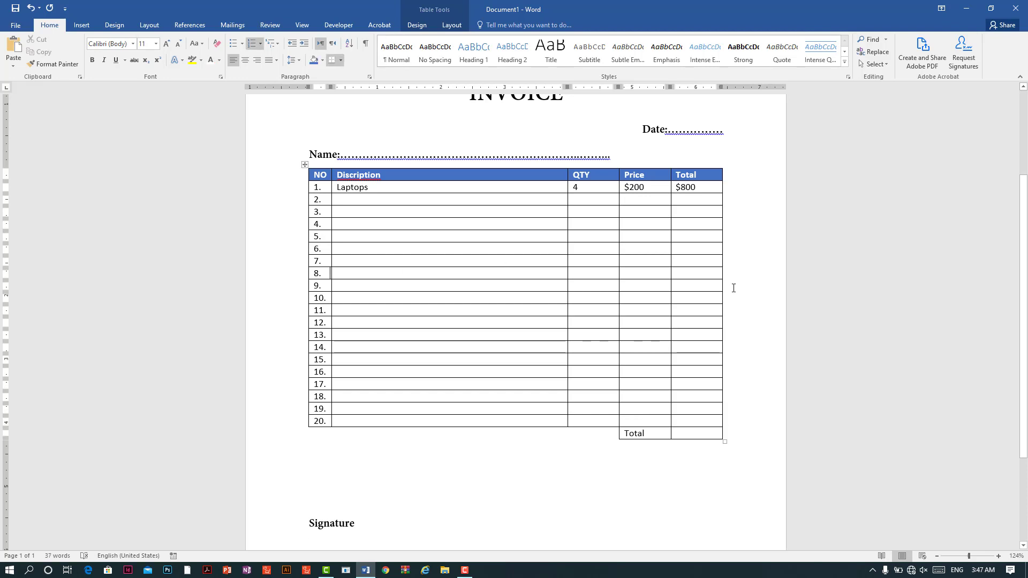
scroll(733, 288, "up", 3)
scroll(732, 287, "up", 1)
scroll(697, 299, "down", 3)
scroll(698, 300, "down", 2, "ctrl")
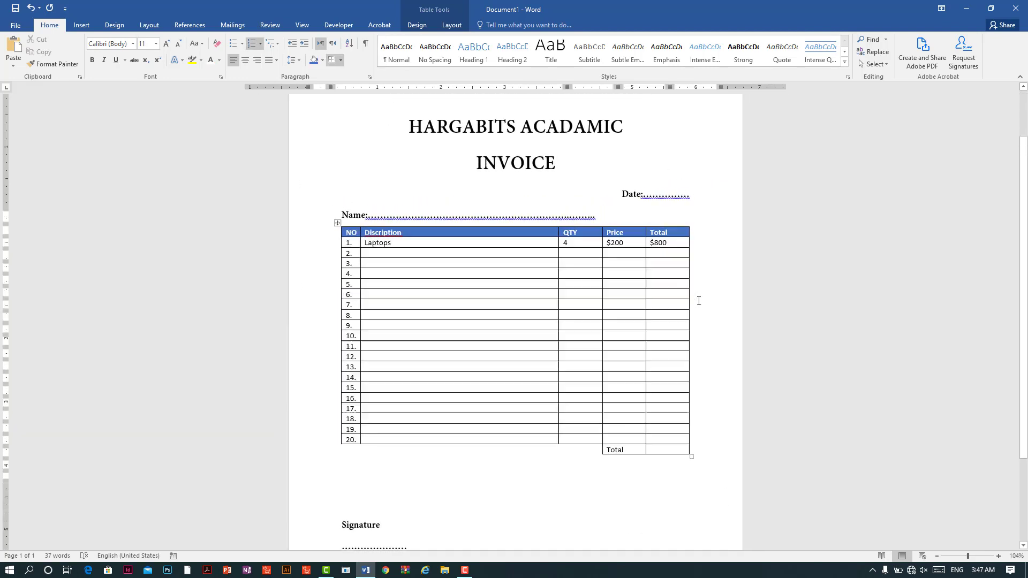
scroll(698, 301, "down", 1, "ctrl")
scroll(698, 301, "down", 2, "ctrl")
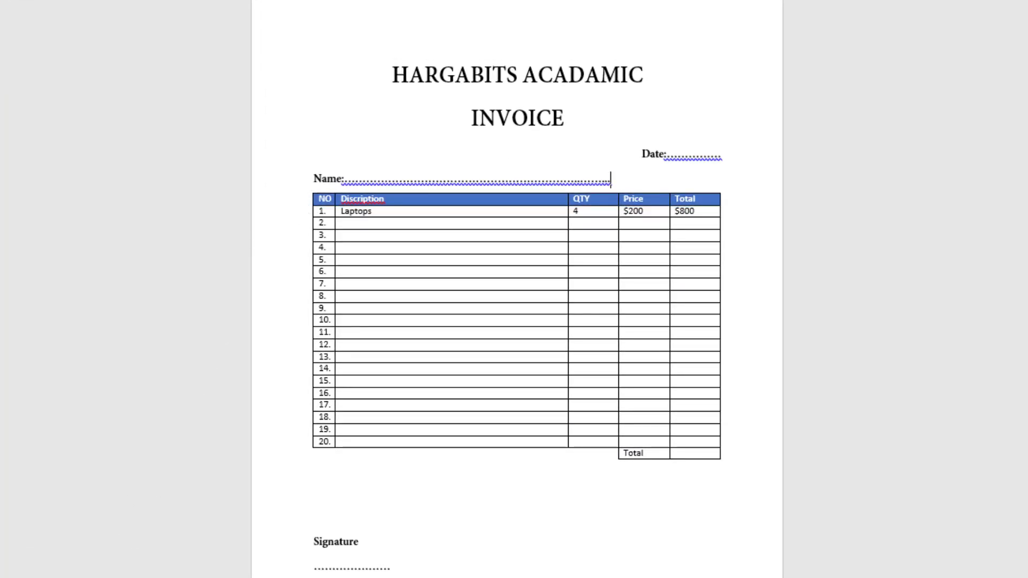
- Open a maximized File Explorer window and browse to Local Disk (D:)
left_click(444, 571)
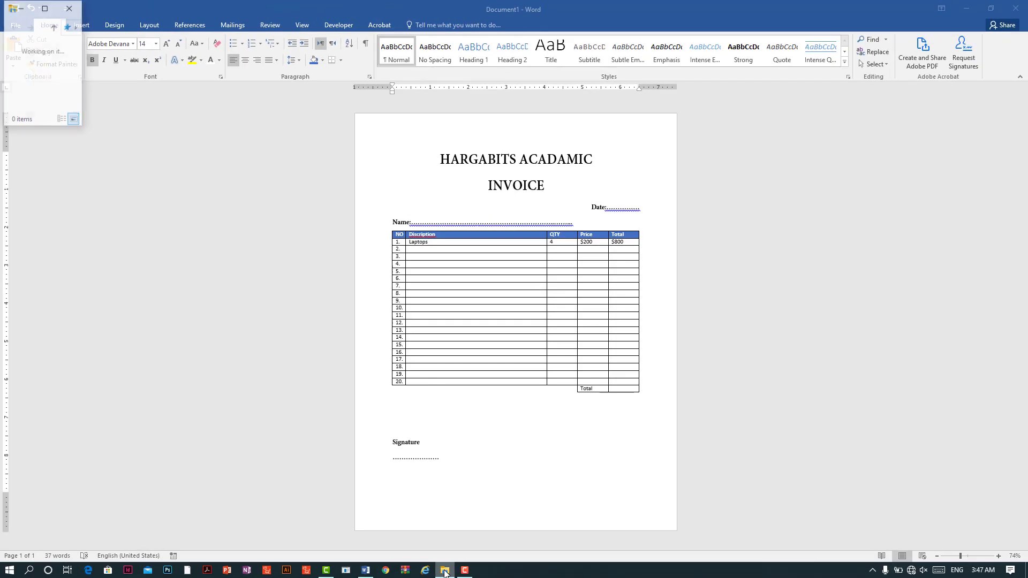
left_click(45, 8)
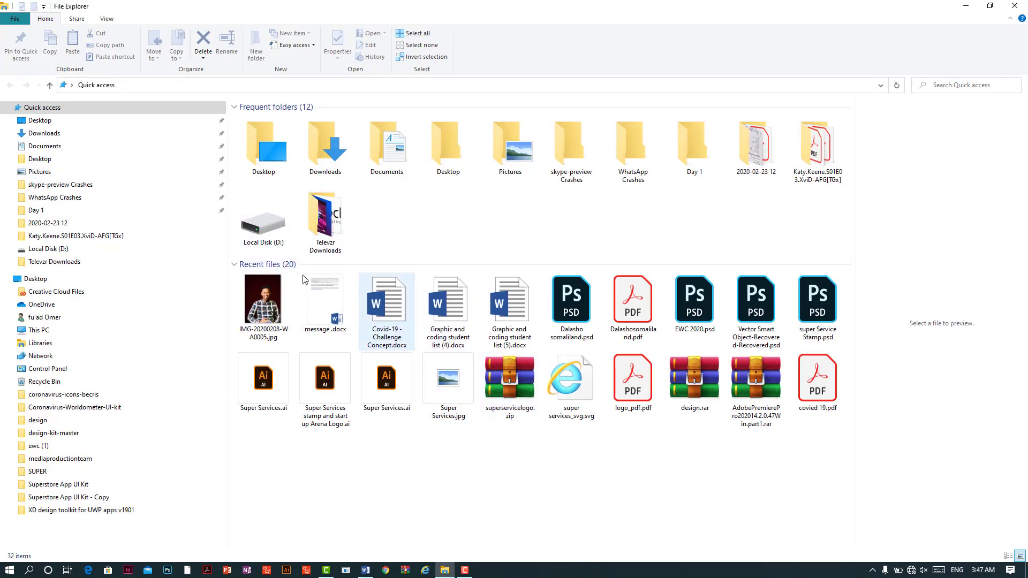
left_click(44, 133)
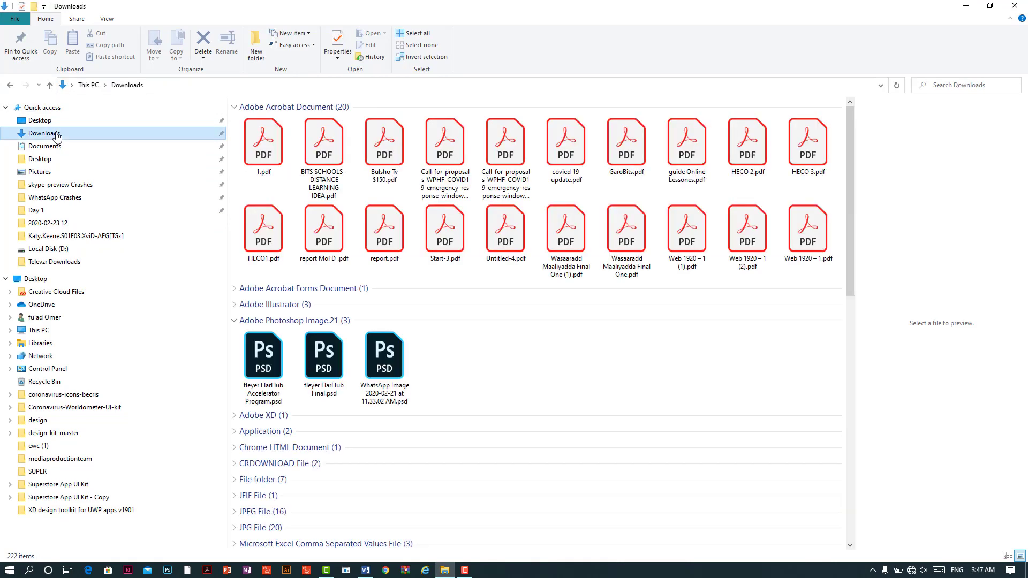
scroll(248, 295, "down", 5)
scroll(300, 289, "down", 5)
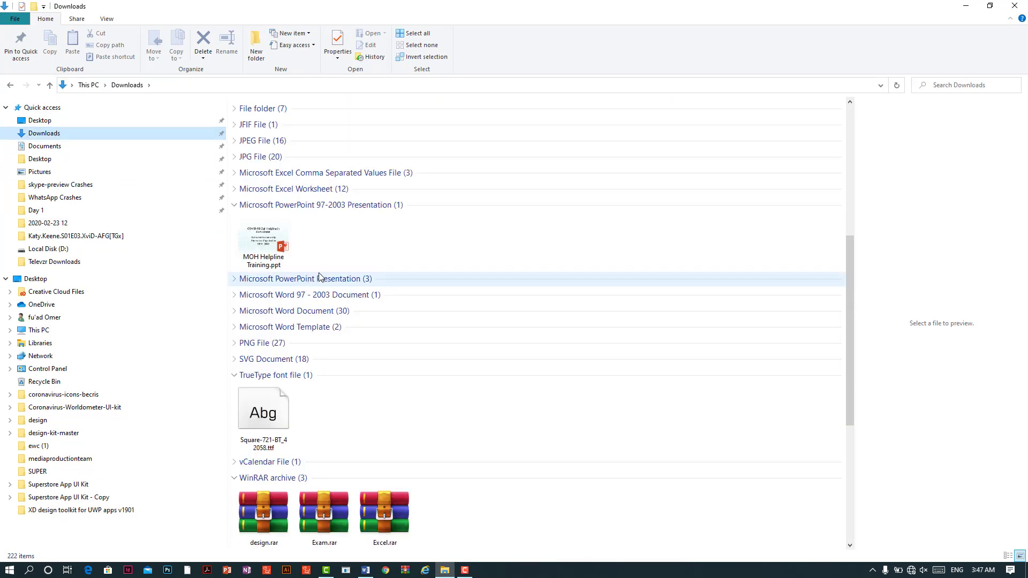
scroll(320, 277, "down", 10)
left_click(45, 146)
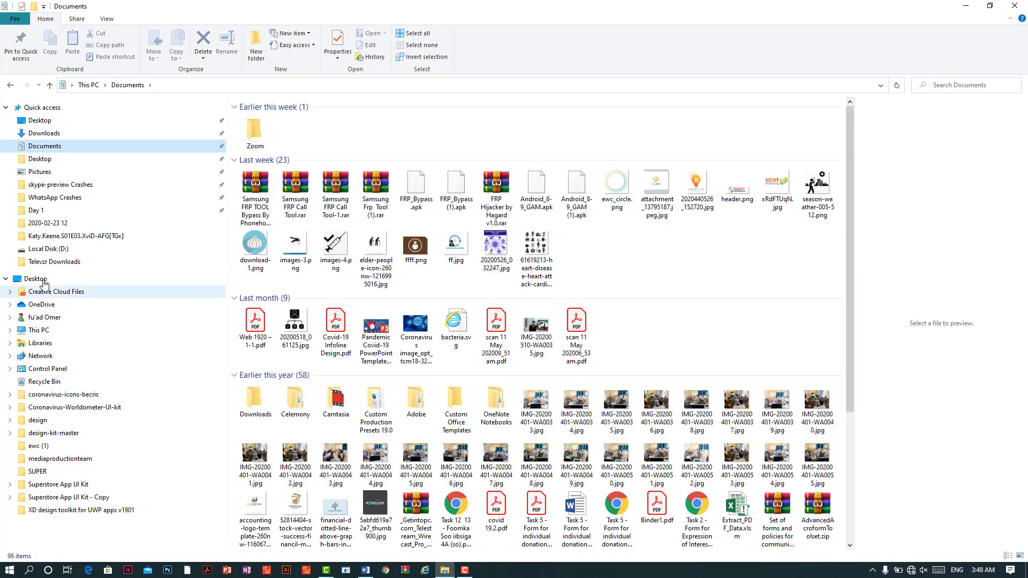
left_click(50, 249)
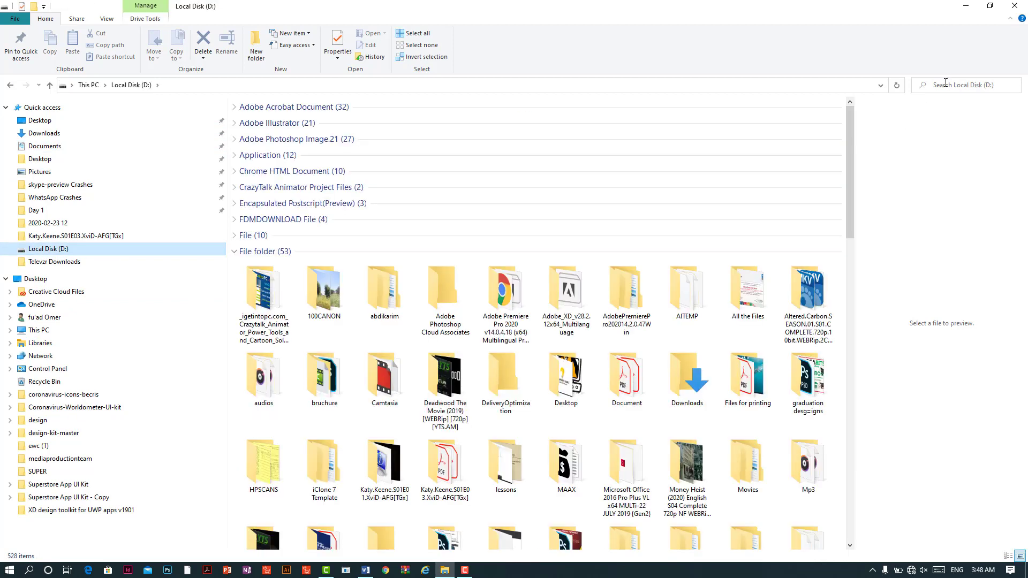
- Search D: for 'hargabits logo' and drag HARGABITS_logo_def.jpg into the Word invoice
left_click(947, 90)
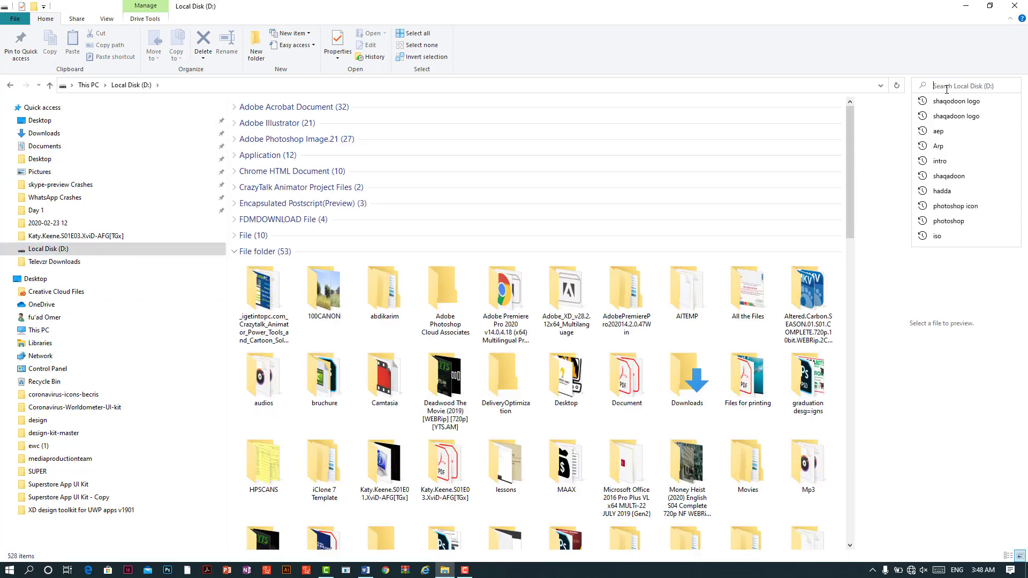
type("hargabits logo")
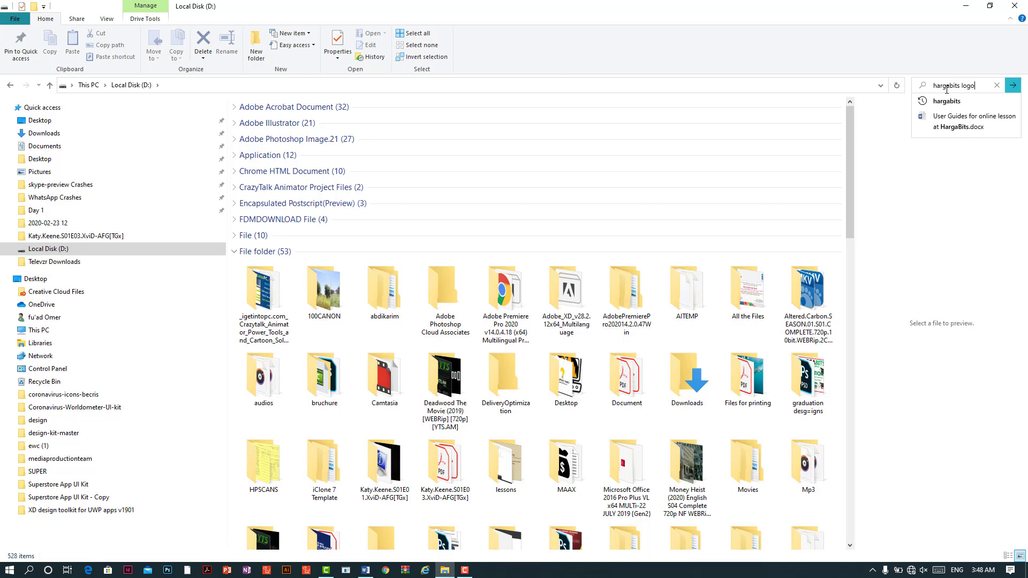
key("Return")
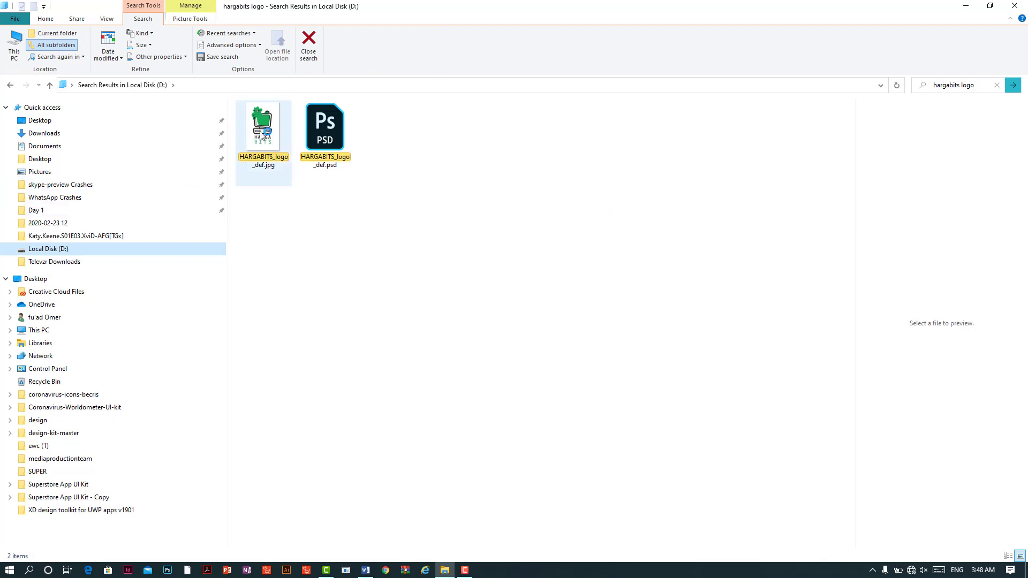
left_click_drag(260, 135, 368, 571)
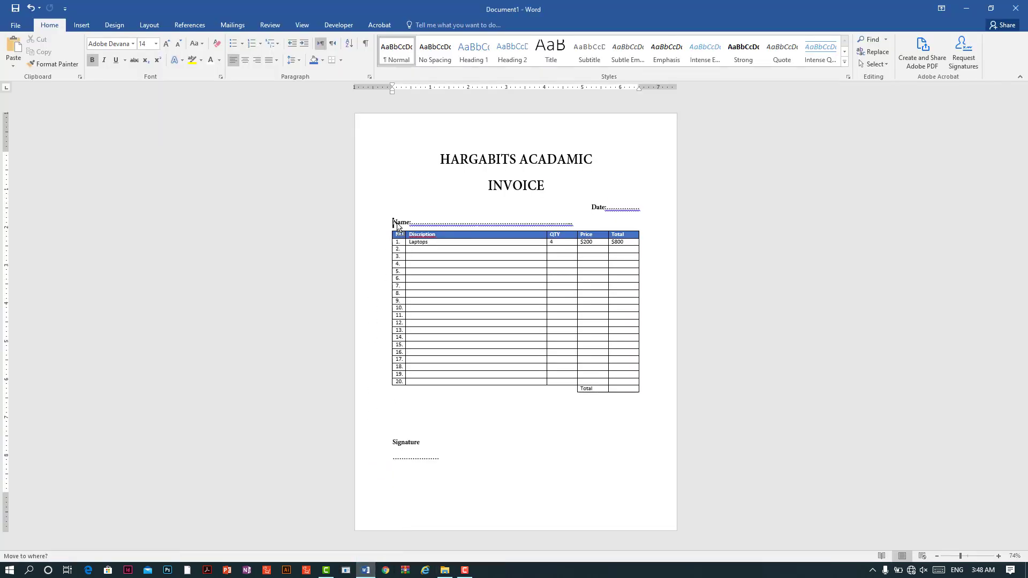
left_click_drag(369, 571, 399, 185)
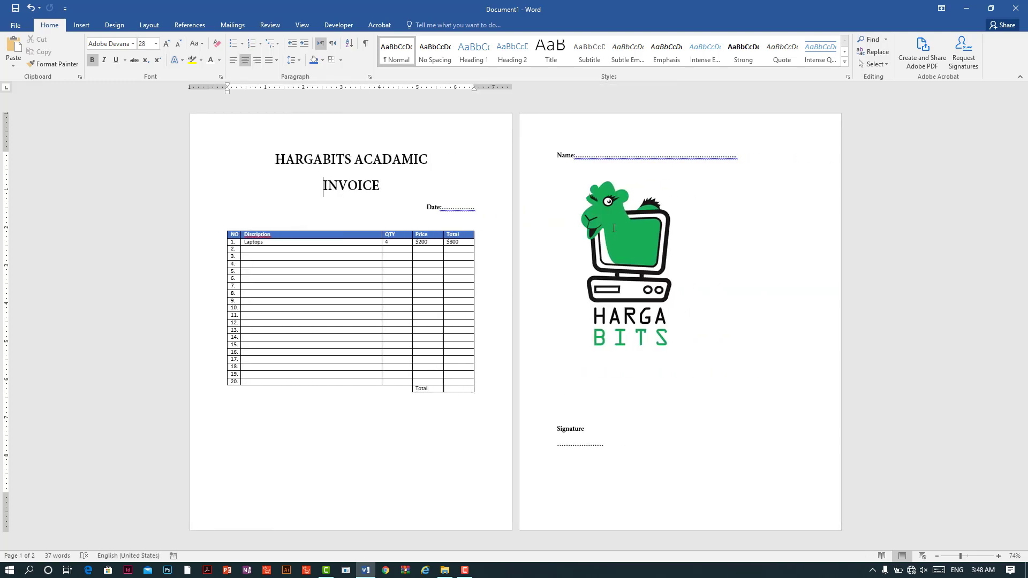
- Select the dropped logo picture and show its Wrap Text choices under Picture Format
left_click(614, 228)
mouse_move(613, 232)
left_mouse_down()
mouse_move(459, 256)
mouse_move(601, 227)
left_mouse_up()
left_click(554, 223)
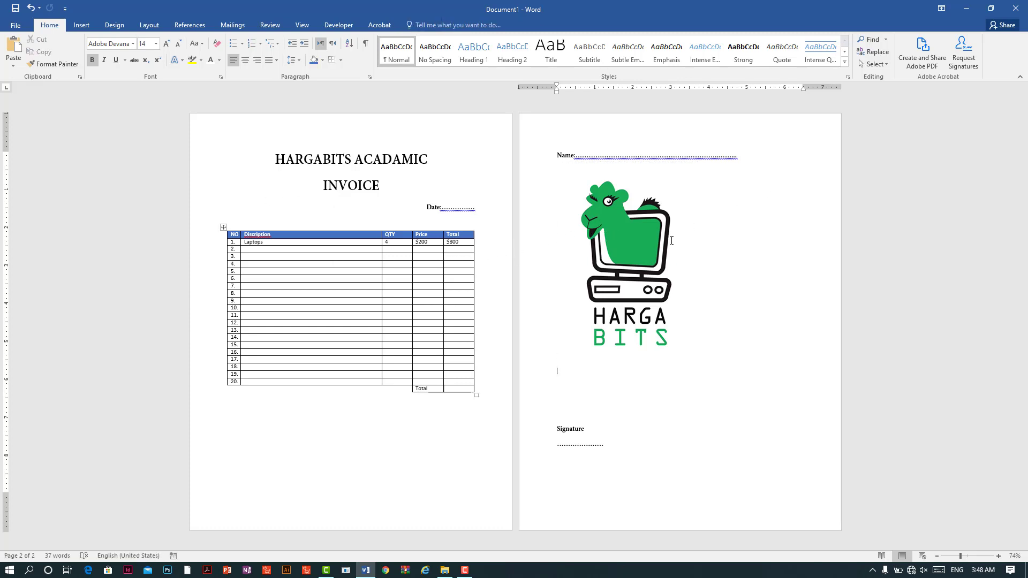
left_click(624, 221)
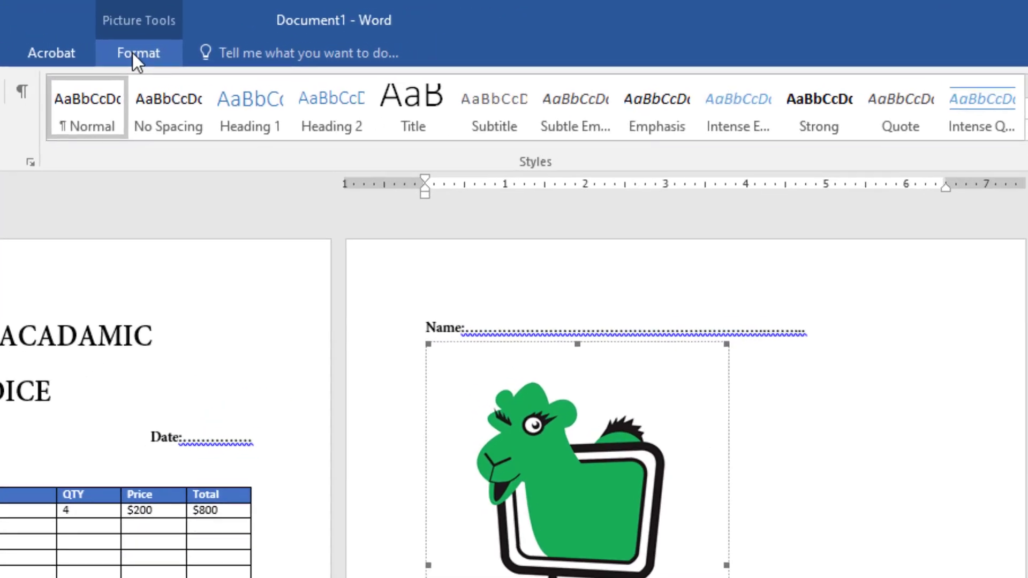
left_click(321, 33)
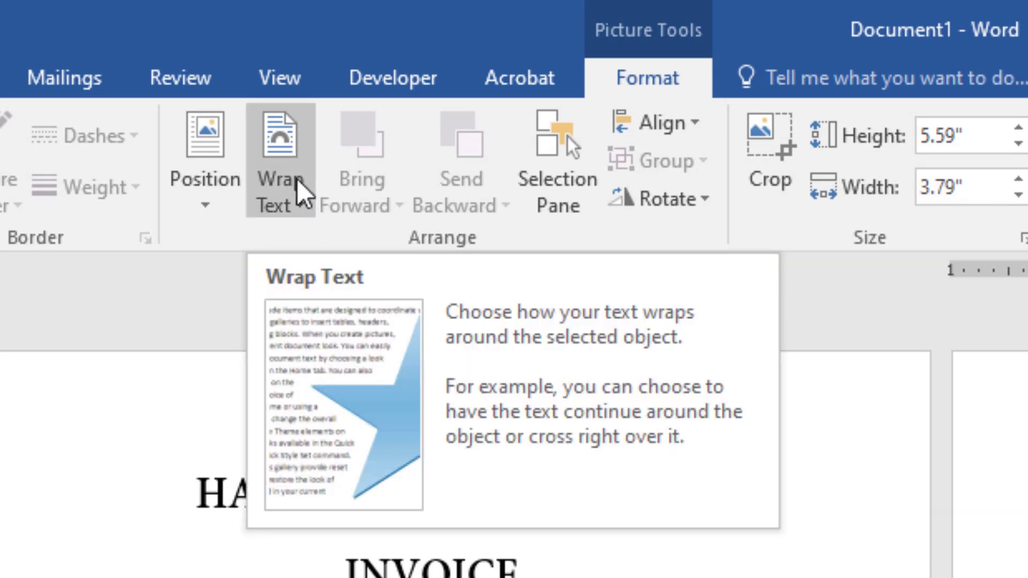
left_click(300, 193)
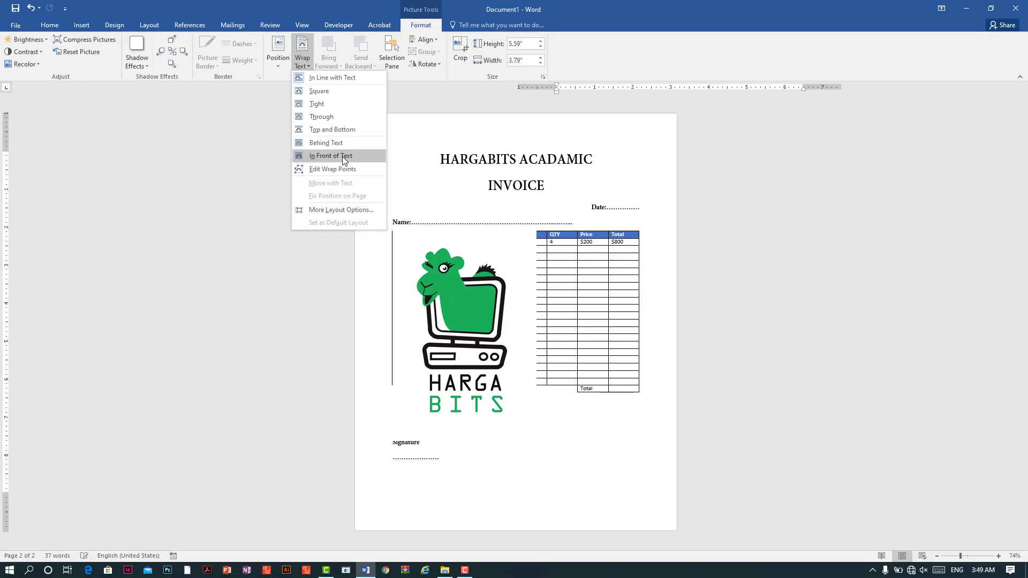
- Set the logo to In Front of Text and shrink it to a small size
left_click(342, 156)
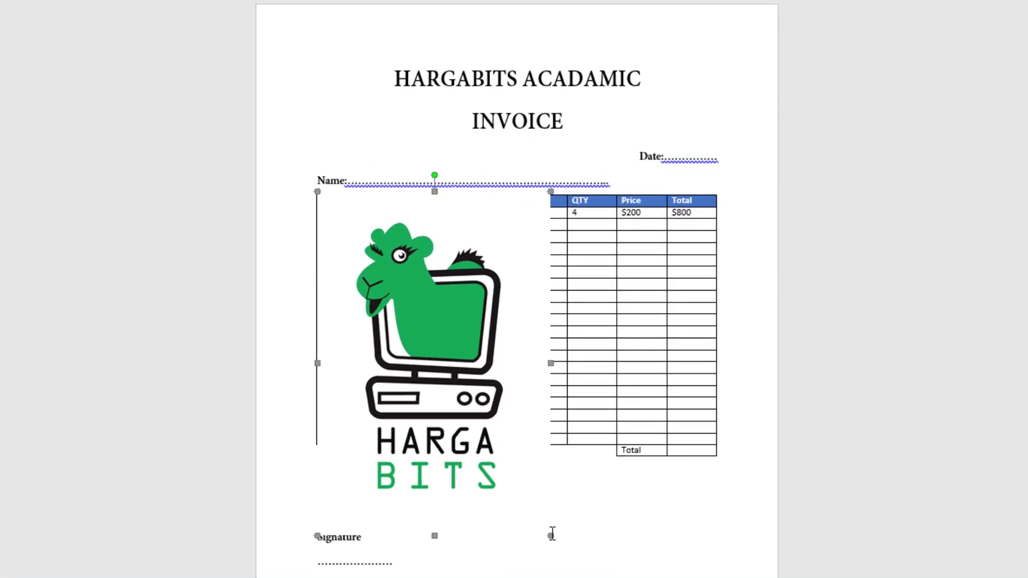
mouse_move(550, 537)
left_mouse_down()
mouse_move(398, 253)
mouse_move(348, 91)
left_mouse_up()
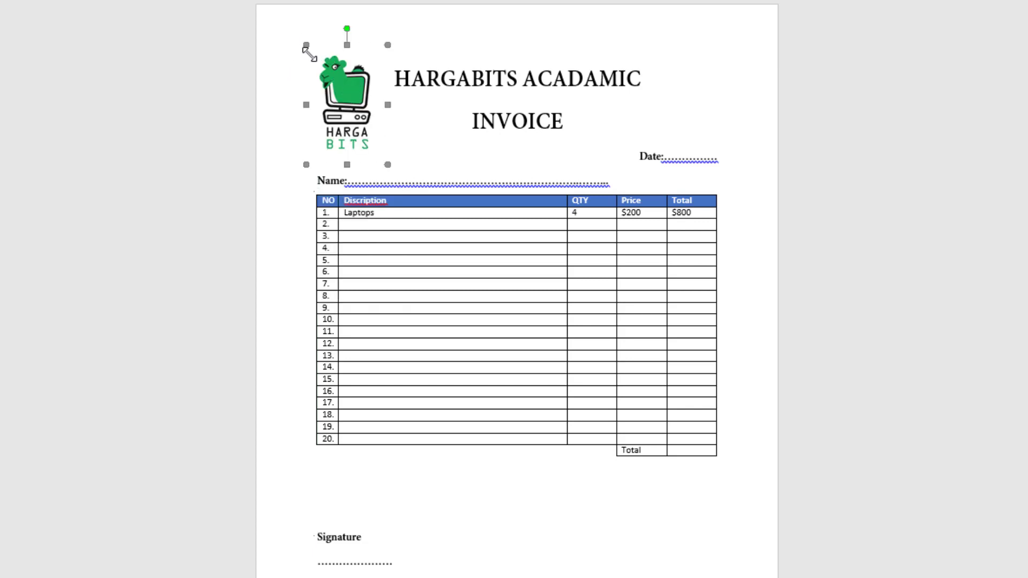
left_click_drag(306, 45, 322, 67)
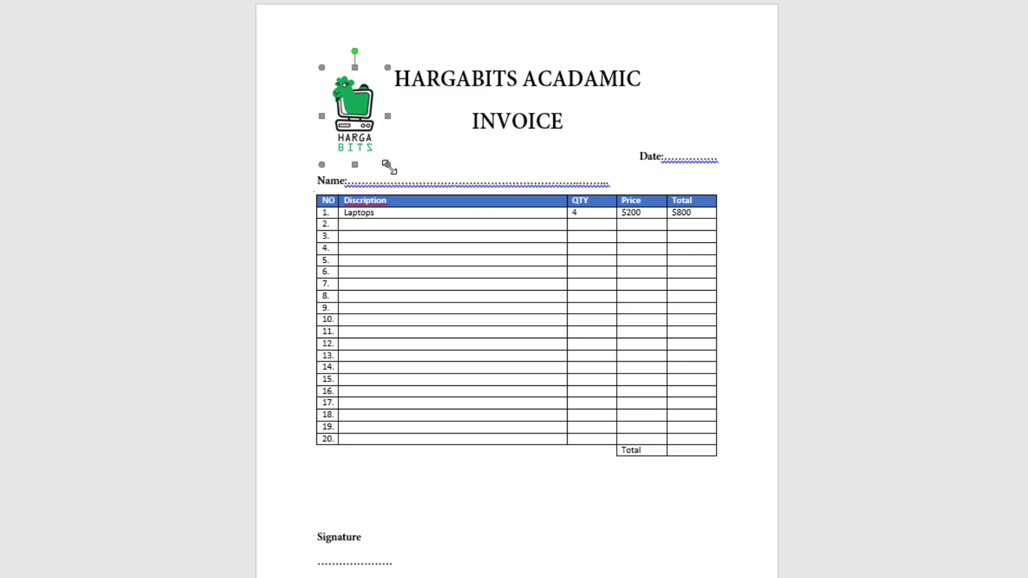
left_click_drag(388, 165, 381, 156)
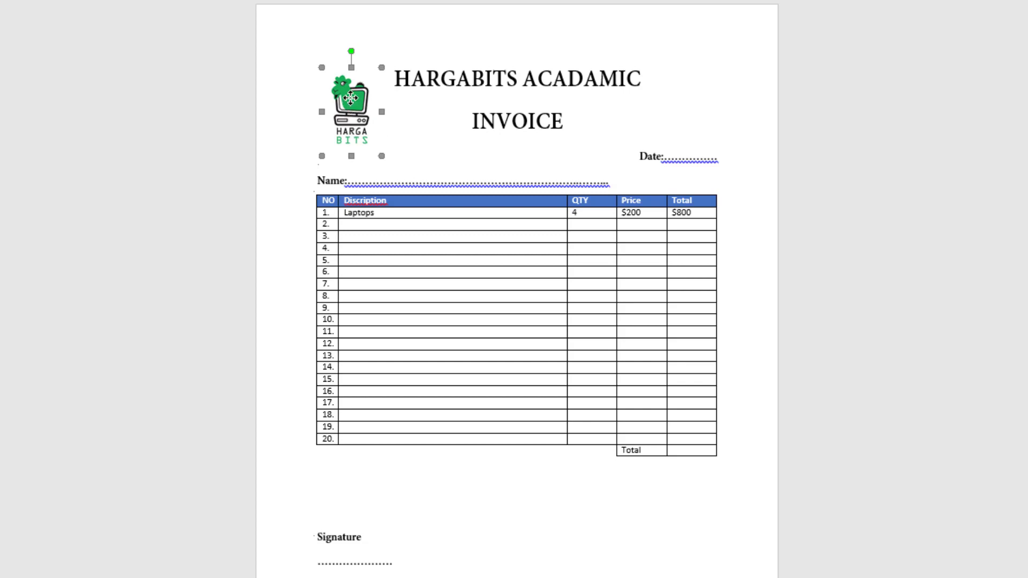
left_click_drag(350, 115, 351, 102)
- Position the logo to the left of the HARGABITS ACADAMIC heading
left_click(427, 122)
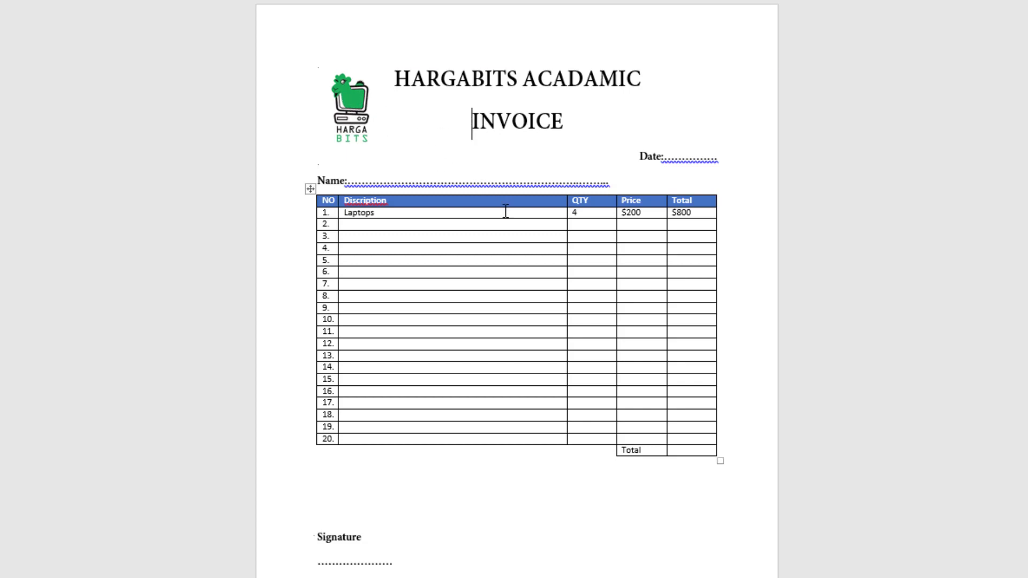
left_click(356, 91)
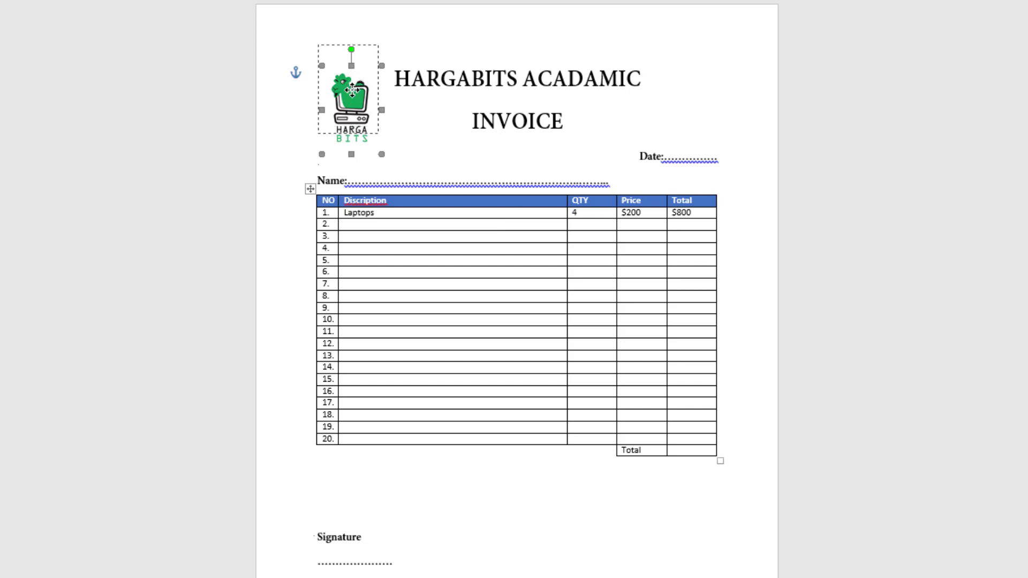
left_click_drag(353, 76, 352, 91)
left_click(414, 136)
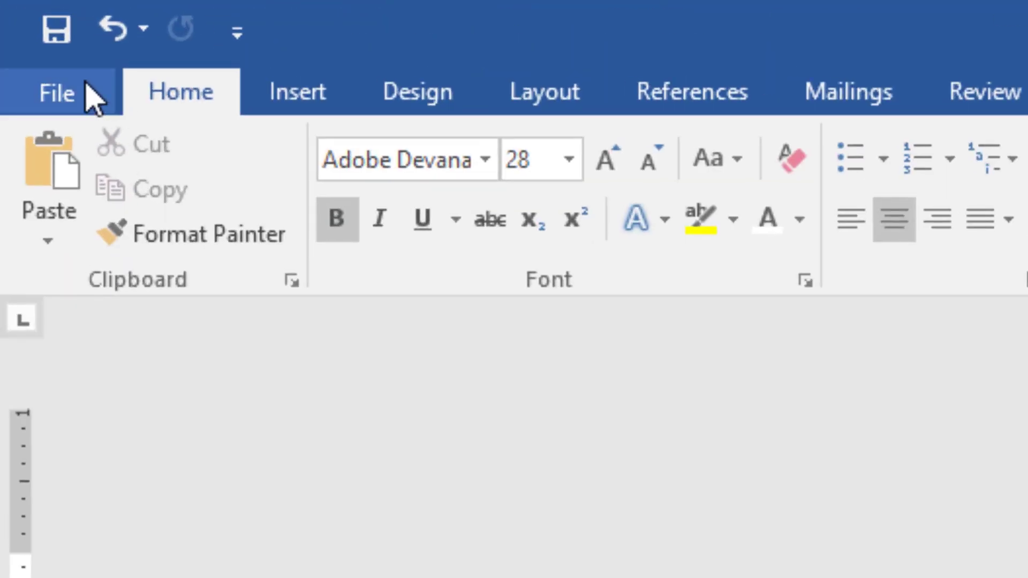
- Save the invoice through Save As > Browse as the Word document 'Invose'
left_click(85, 84)
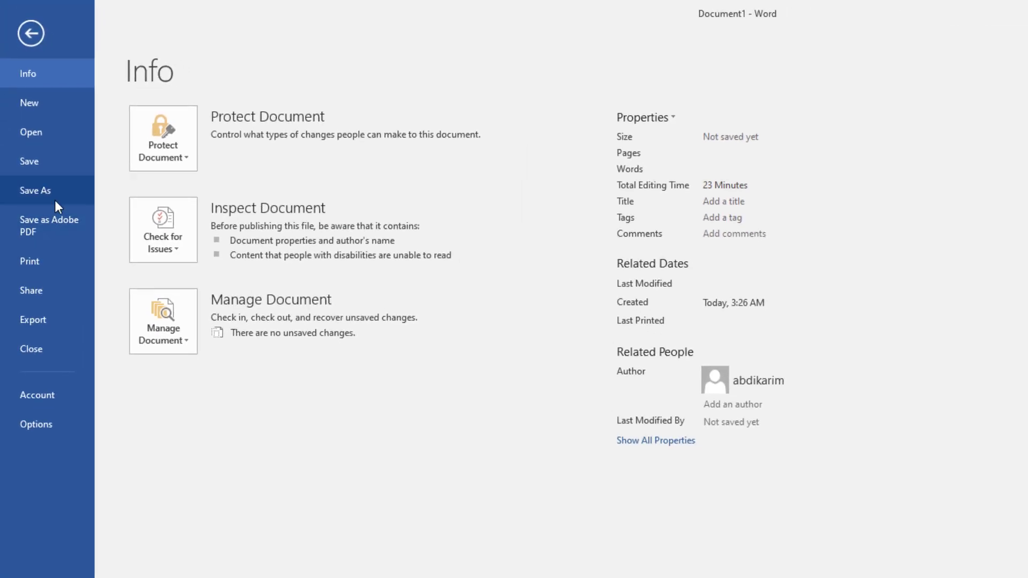
left_click(56, 198)
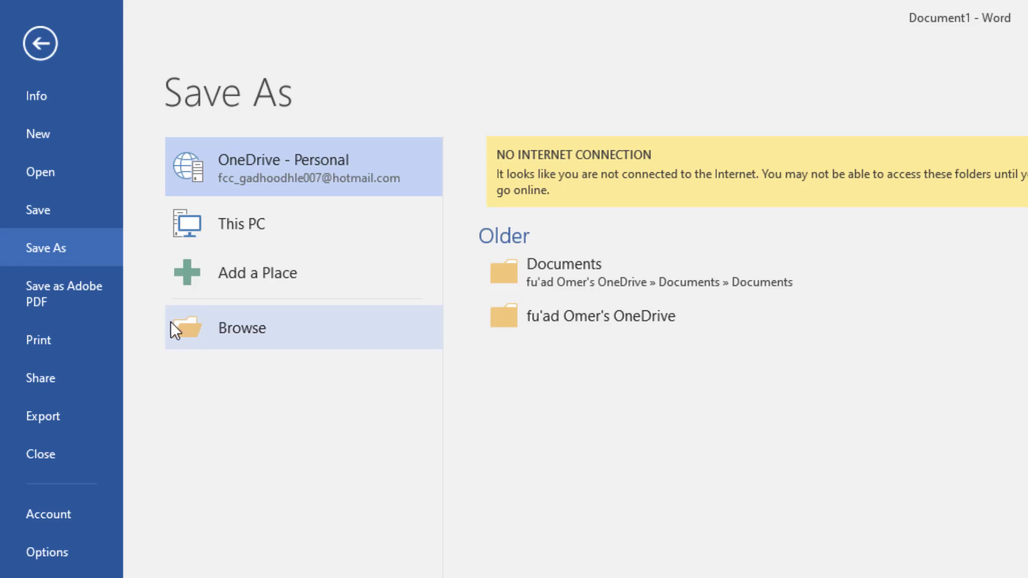
left_click(207, 333)
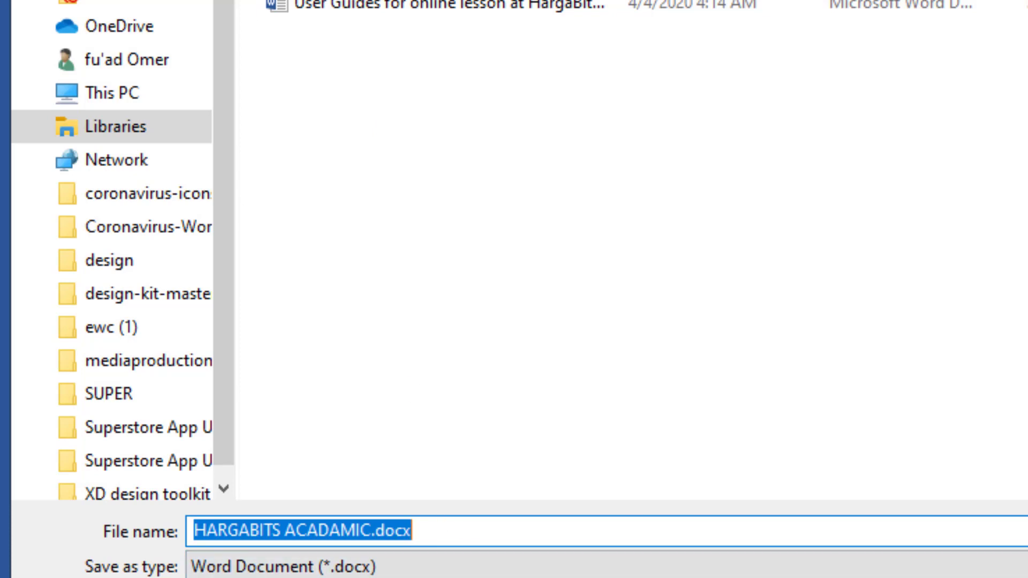
type("Inv")
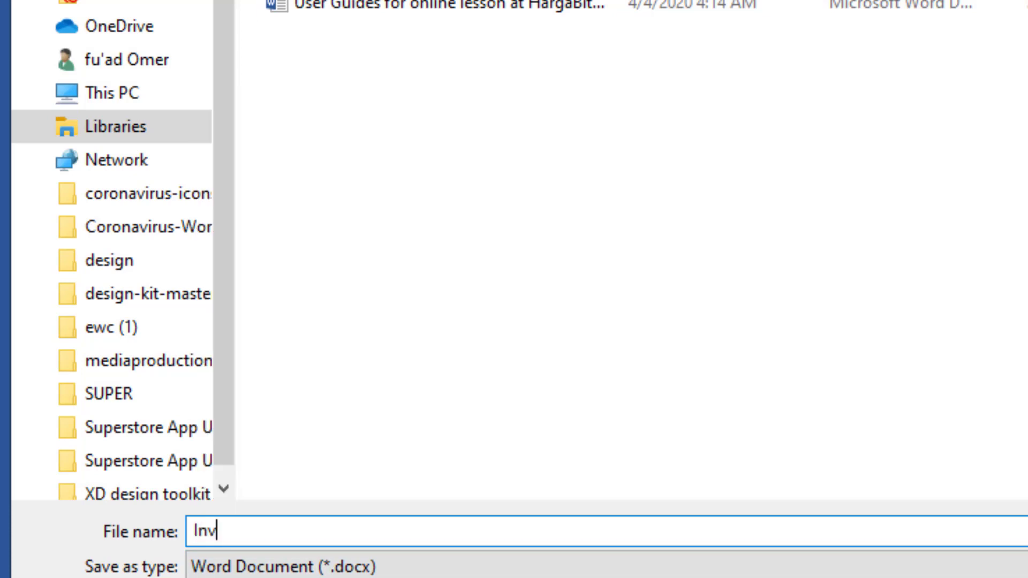
type("ose")
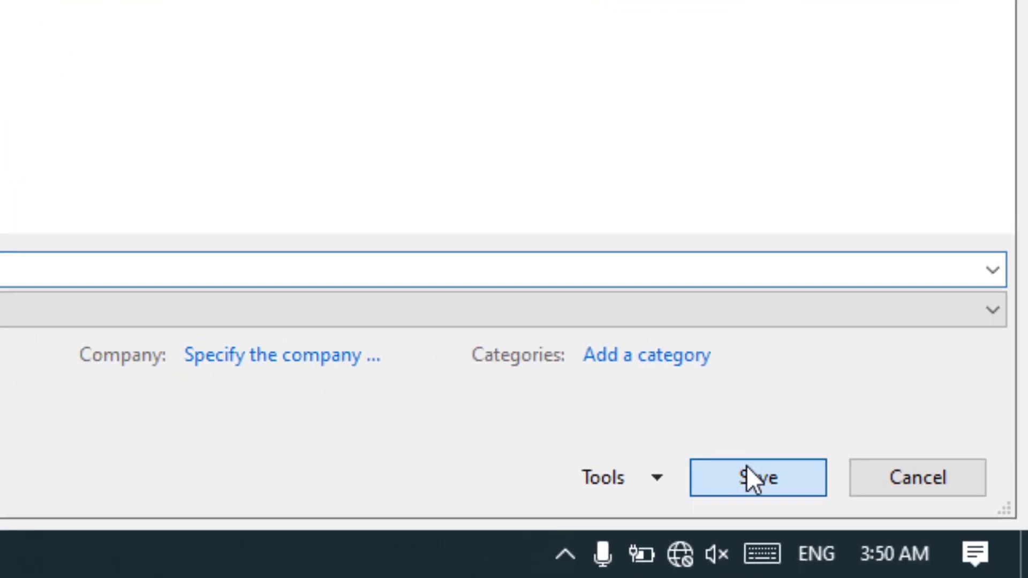
left_click(911, 532)
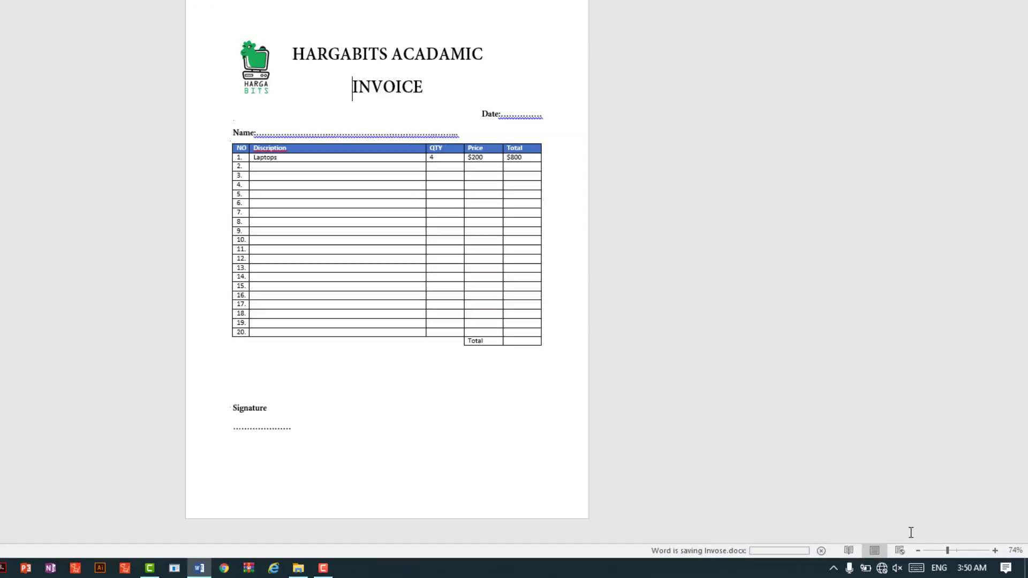